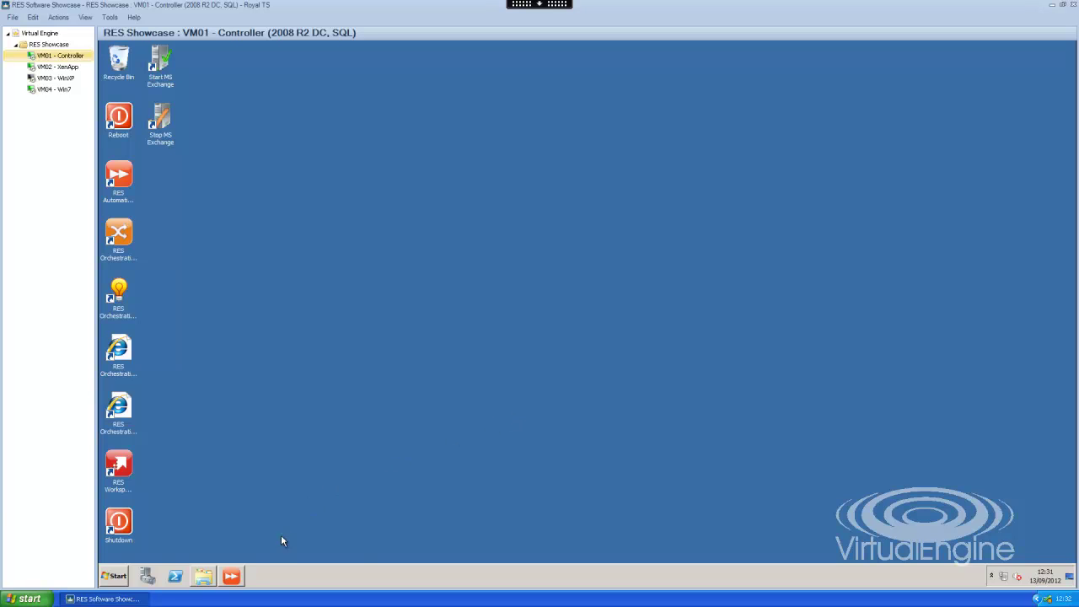
Step: Launch the Automation Manager Console and open the modules_jet demos file for building block import
{"action": "left_click", "coordinate": [239, 579]}
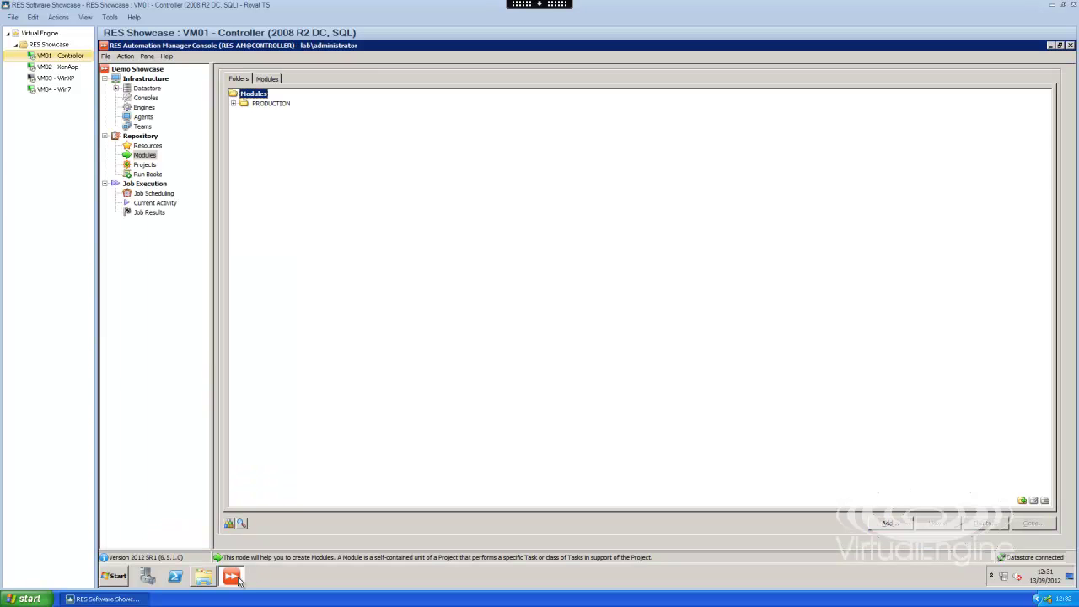
{"action": "left_click", "coordinate": [127, 57]}
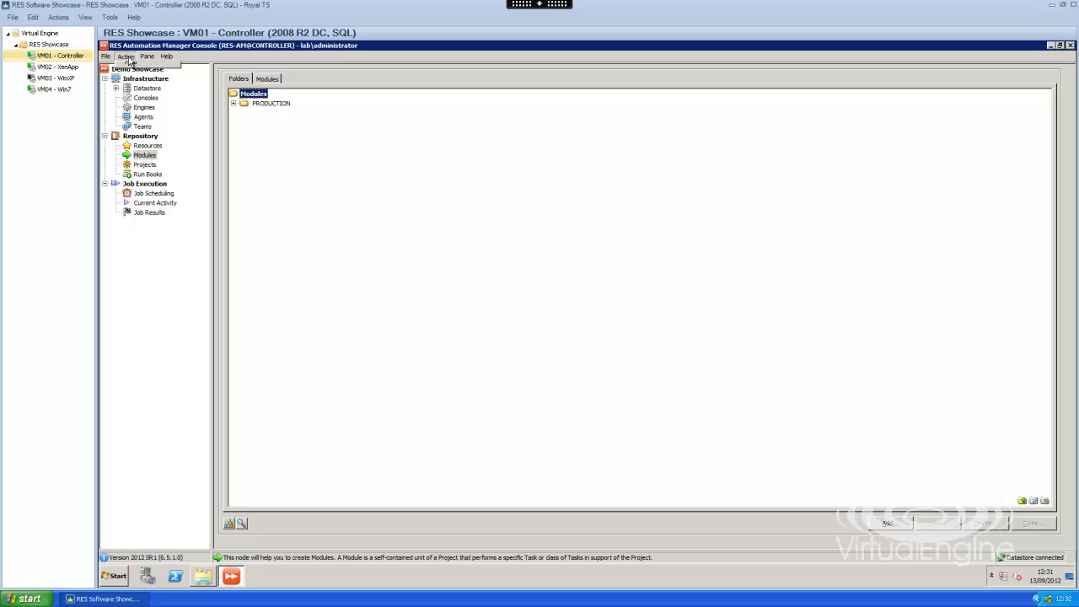
{"action": "mouse_move", "coordinate": [138, 83]}
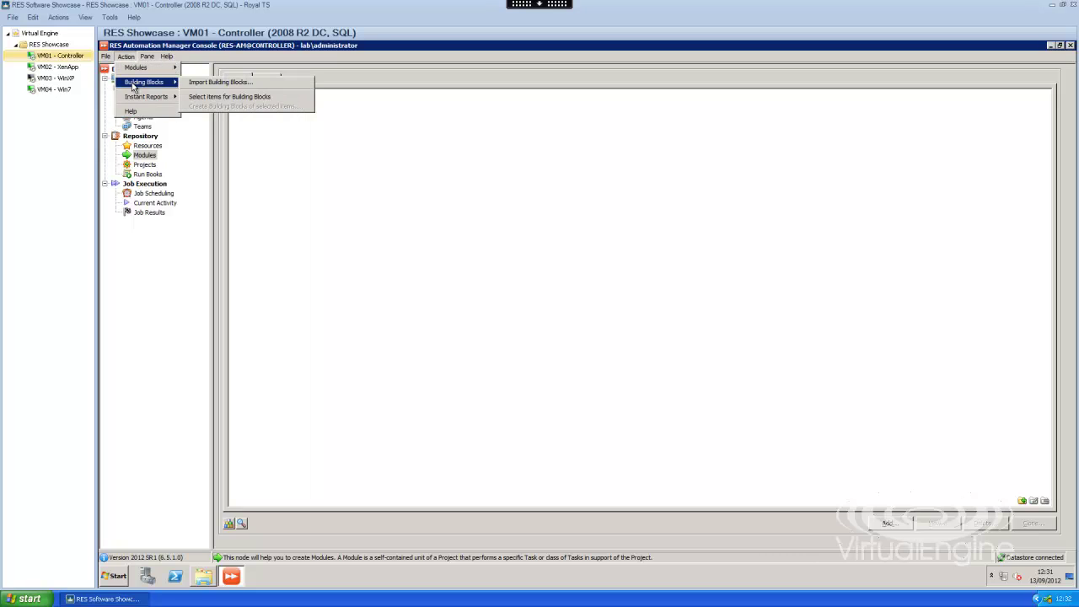
{"action": "left_click", "coordinate": [201, 83]}
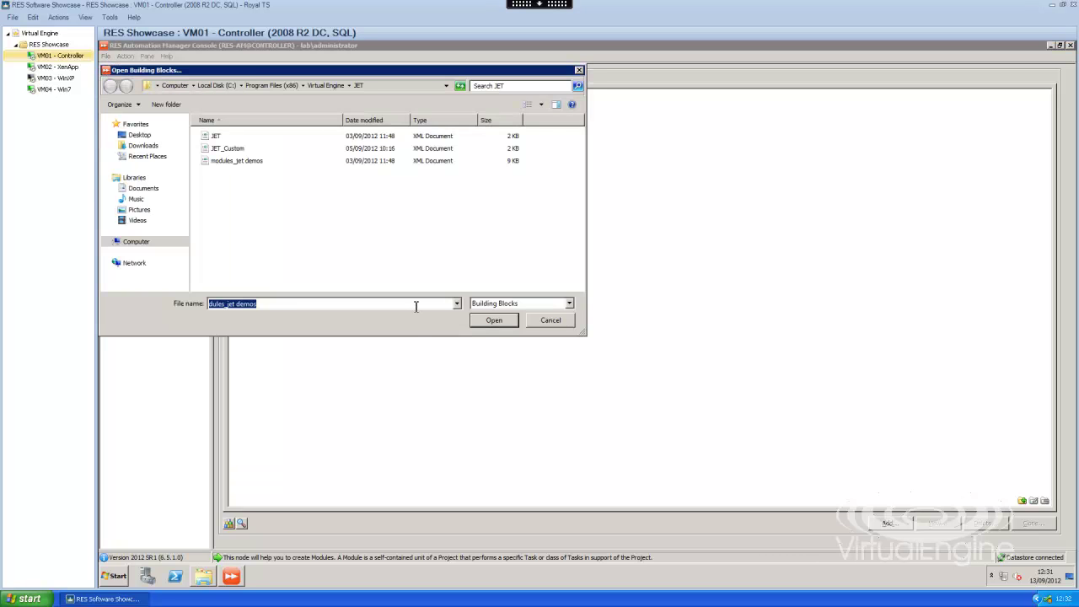
{"action": "left_click", "coordinate": [234, 161]}
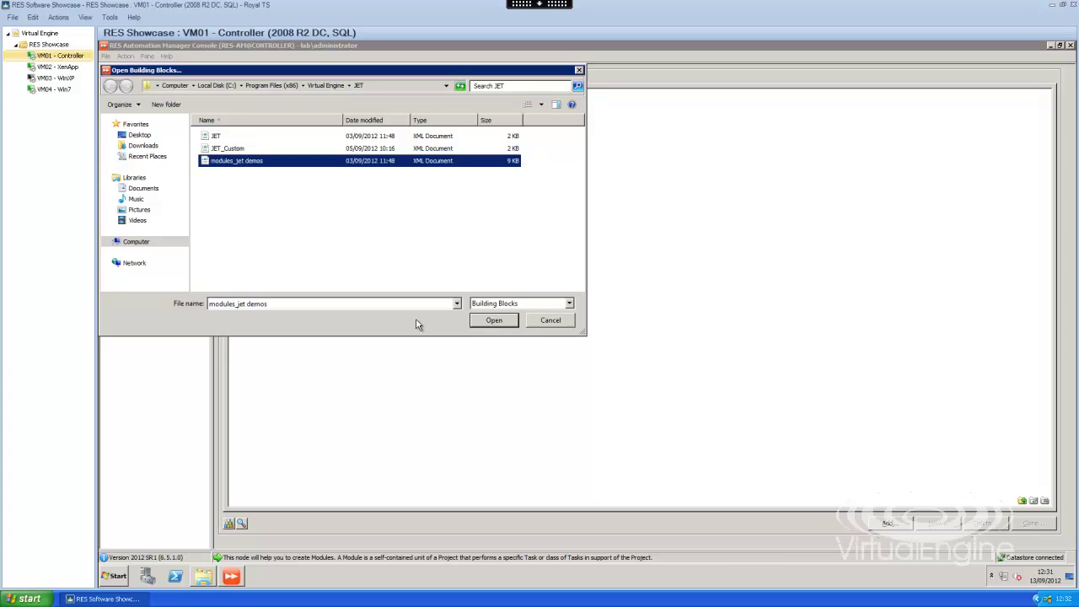
{"action": "left_click", "coordinate": [494, 321]}
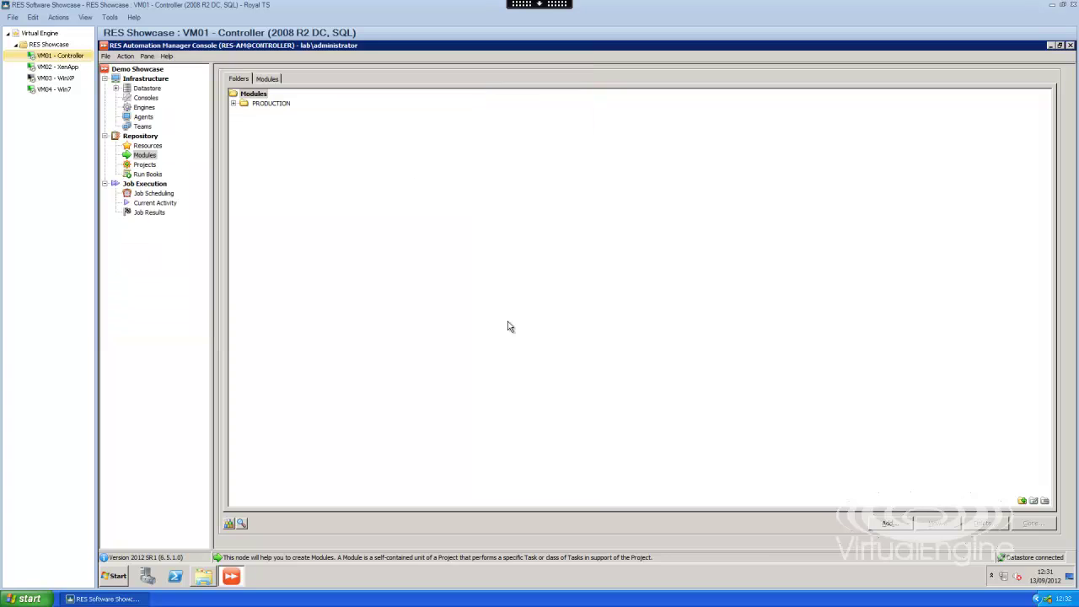
Step: Import the listed modules with original GUIDs and expand virtualengine.co.uk > JET Demos
{"action": "left_click", "coordinate": [431, 440]}
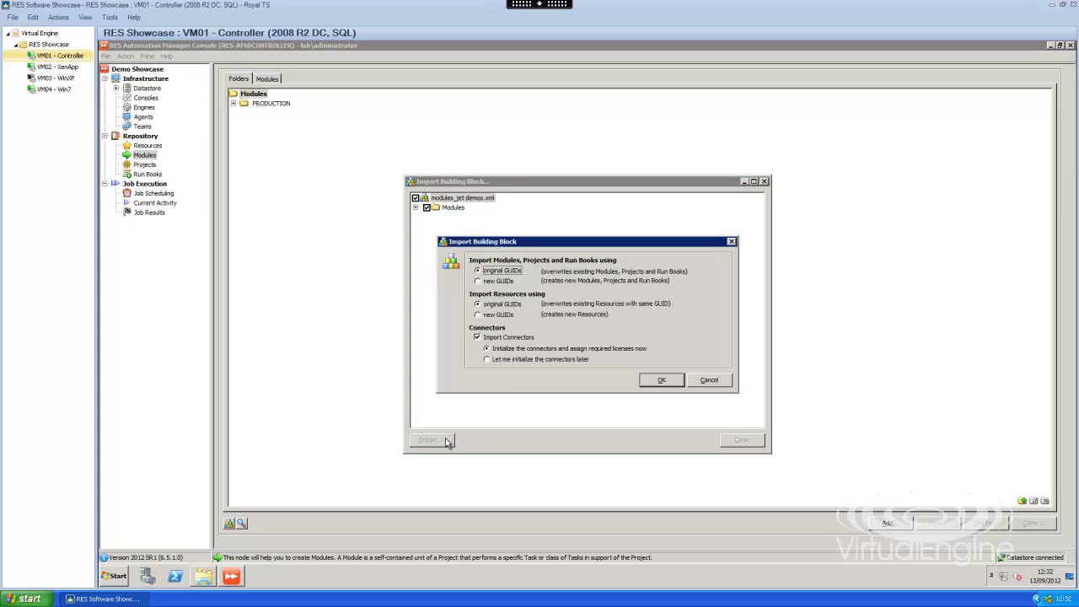
{"action": "left_click", "coordinate": [662, 380]}
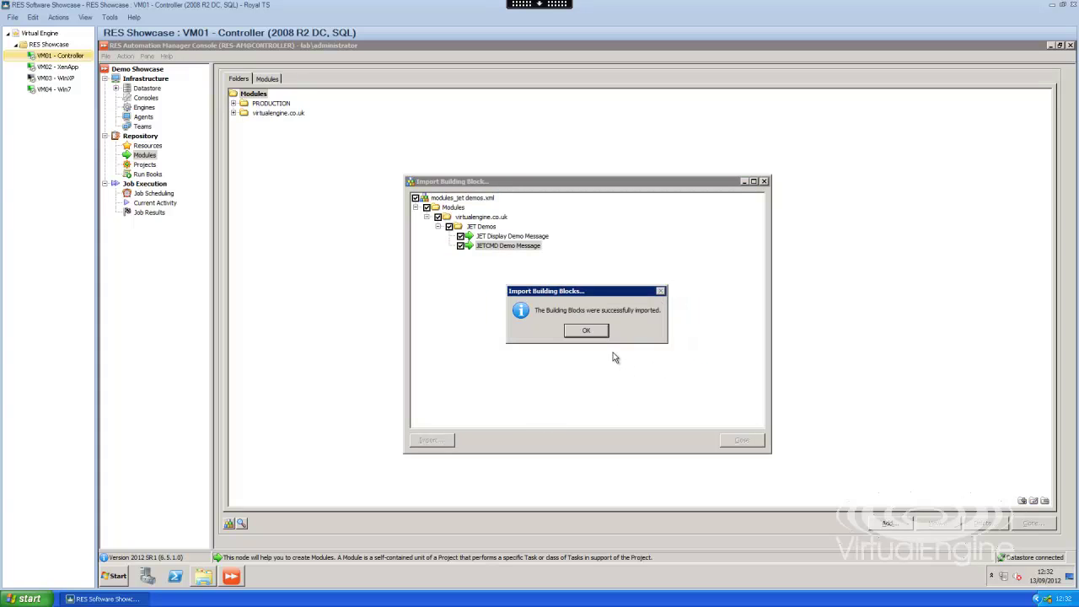
{"action": "left_click", "coordinate": [602, 334]}
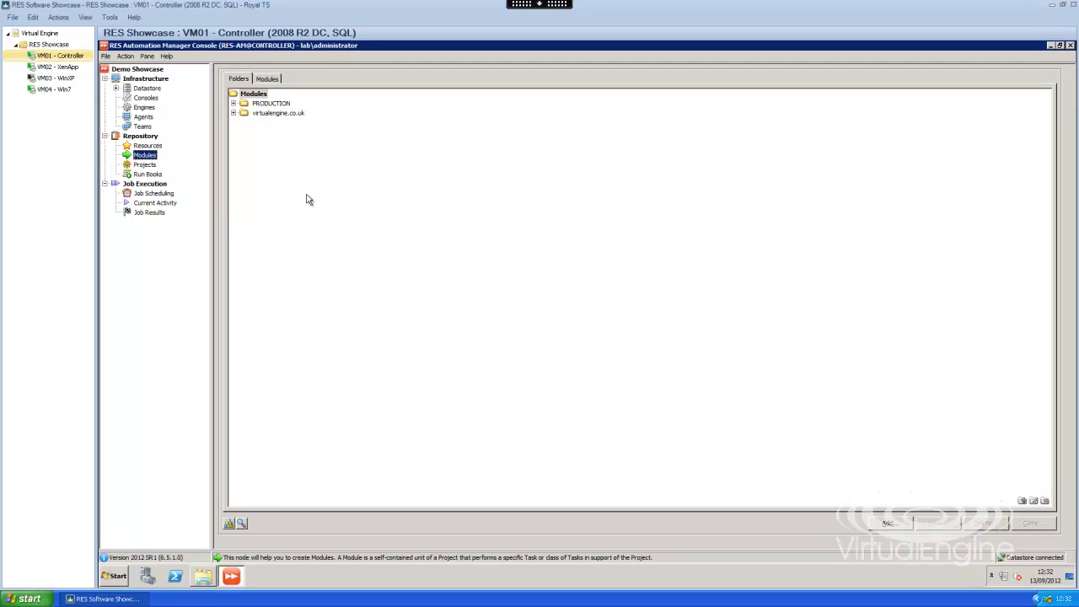
{"action": "left_click", "coordinate": [234, 113]}
{"action": "left_click", "coordinate": [244, 123]}
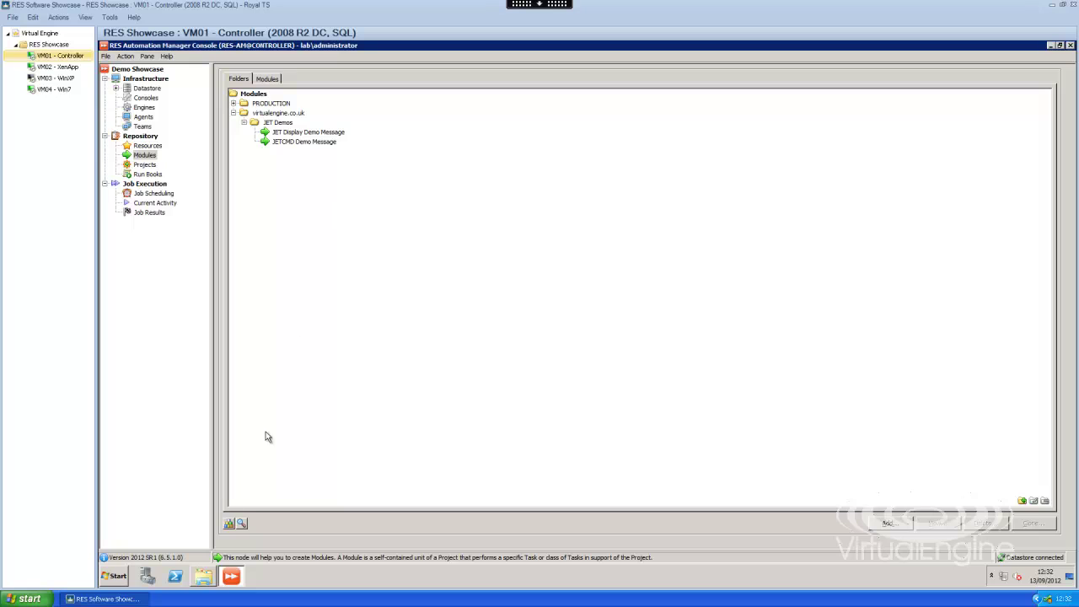
Step: Launch JET and run an Informational Dialog demo titled 'VET 1.2' with message 'What's New'
{"action": "left_click", "coordinate": [207, 582]}
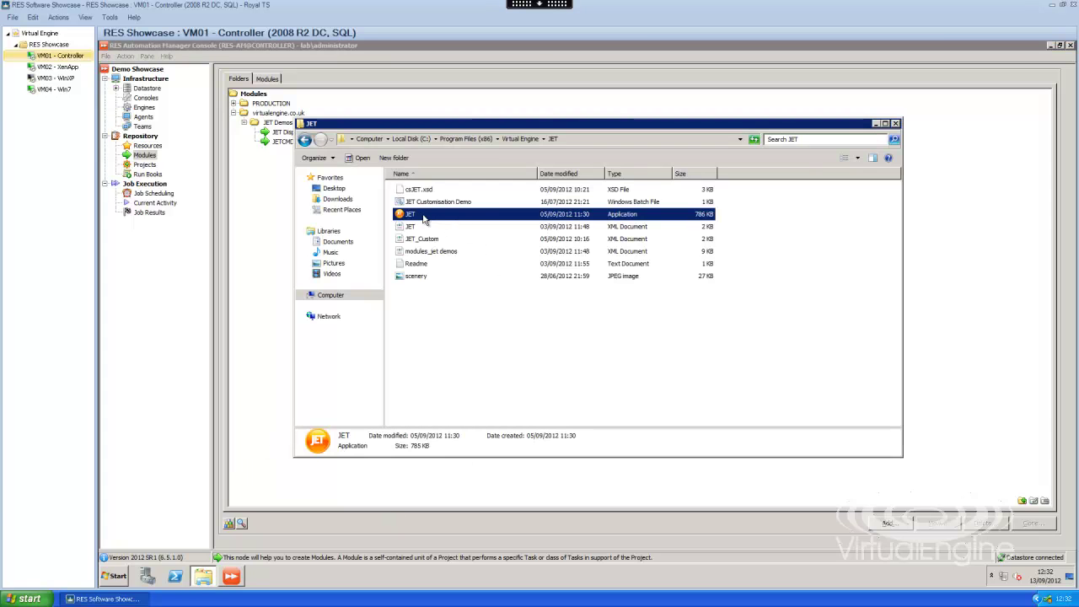
{"action": "double_click", "coordinate": [424, 218]}
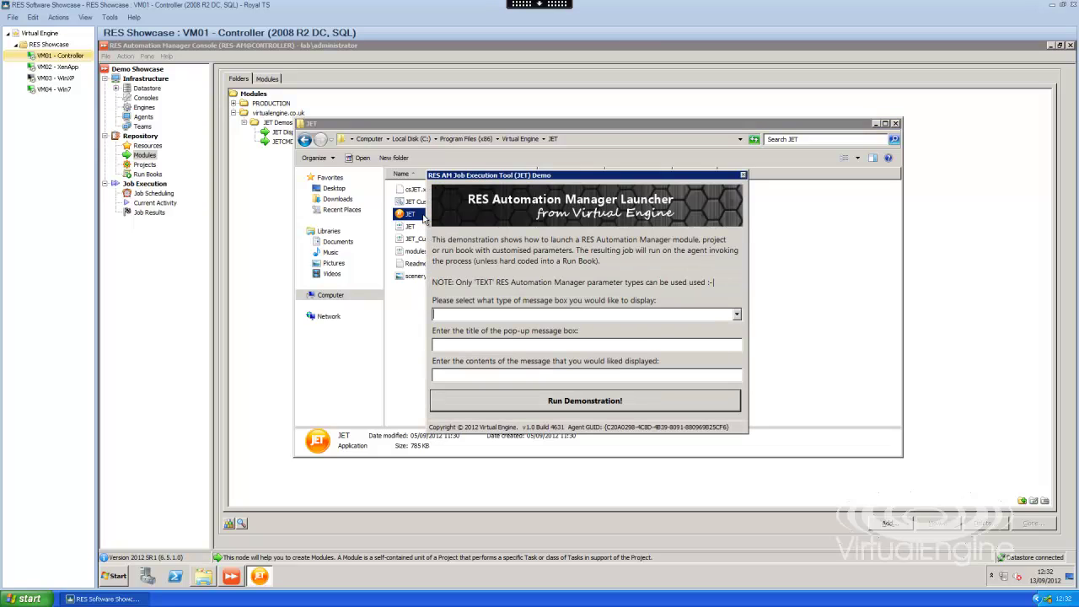
{"action": "left_click", "coordinate": [737, 315]}
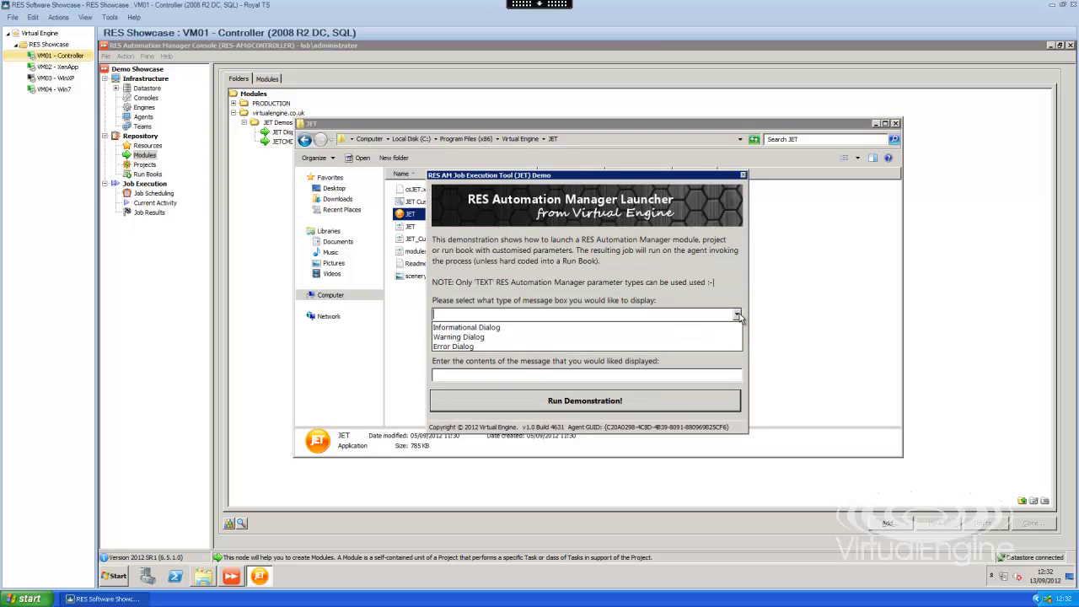
{"action": "left_click", "coordinate": [495, 328]}
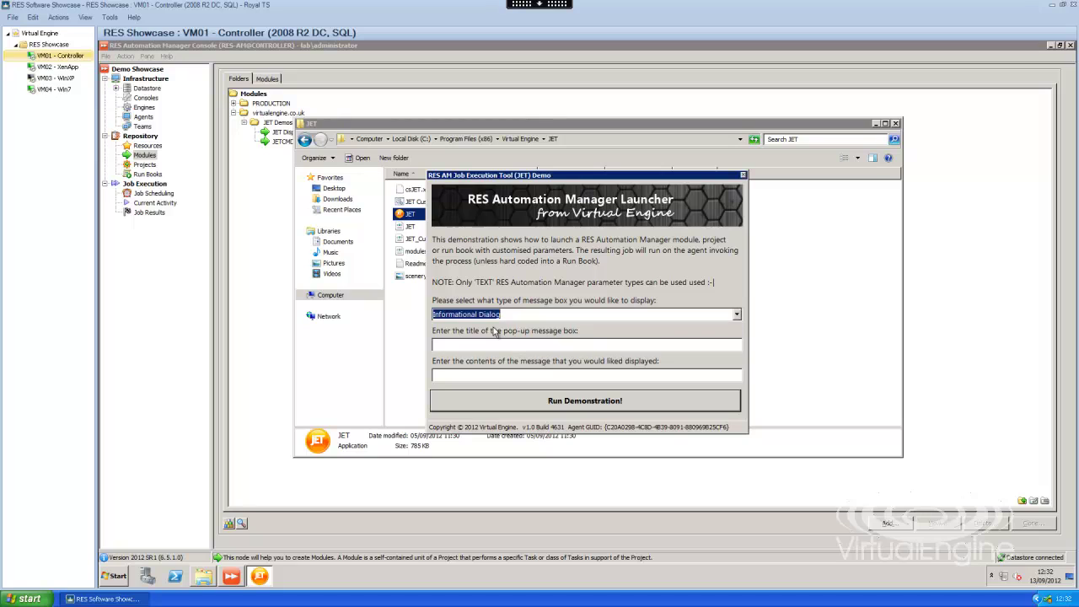
{"action": "left_click", "coordinate": [477, 346]}
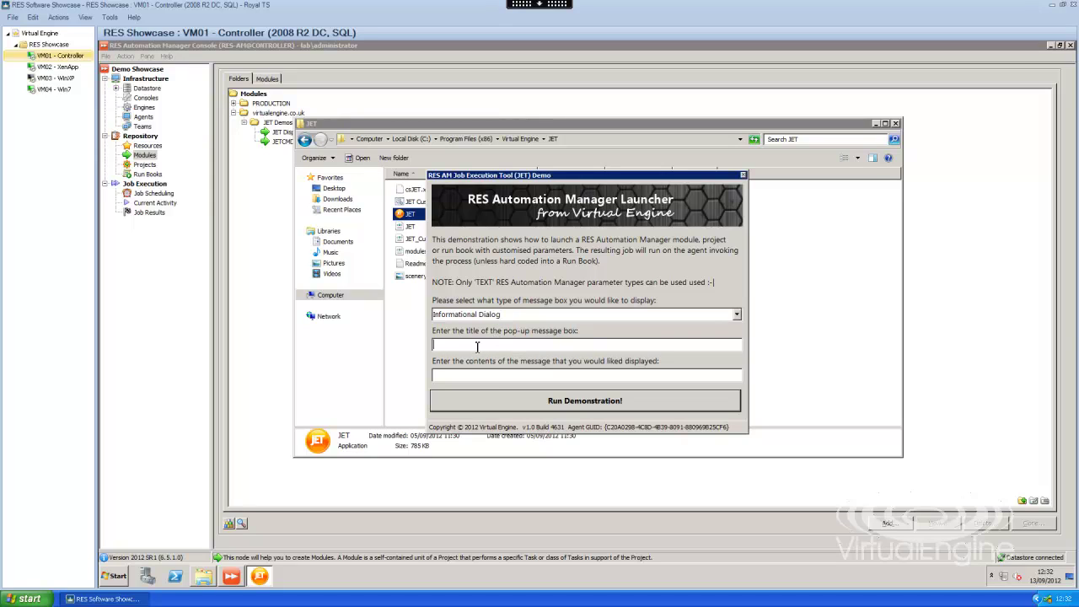
{"action": "type", "text": "VET 1.2"}
{"action": "type", "text": "What"}
{"action": "type", "text": "'s New"}
{"action": "left_click", "coordinate": [587, 402]}
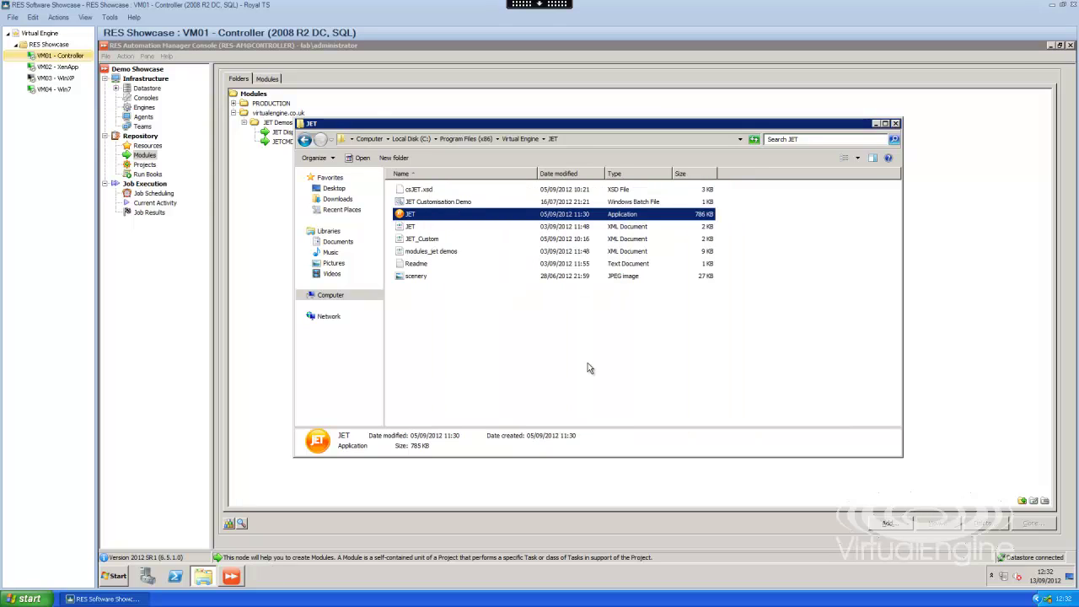
Step: Minimize the JET folder, view Current Activity under Job Execution, and dismiss the What's New box
{"action": "left_click", "coordinate": [875, 124]}
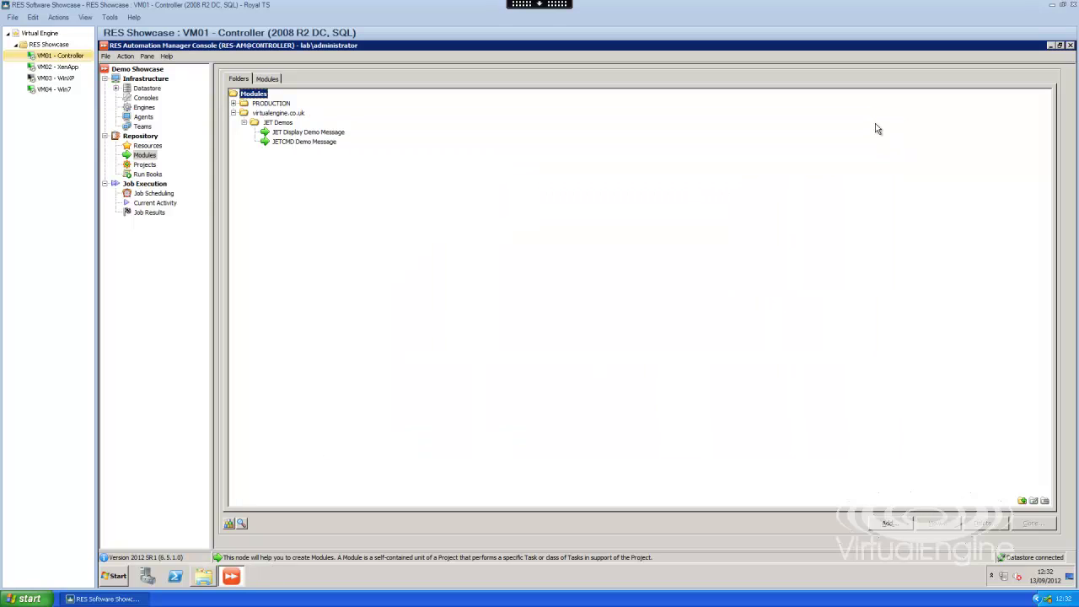
{"action": "left_click", "coordinate": [156, 203]}
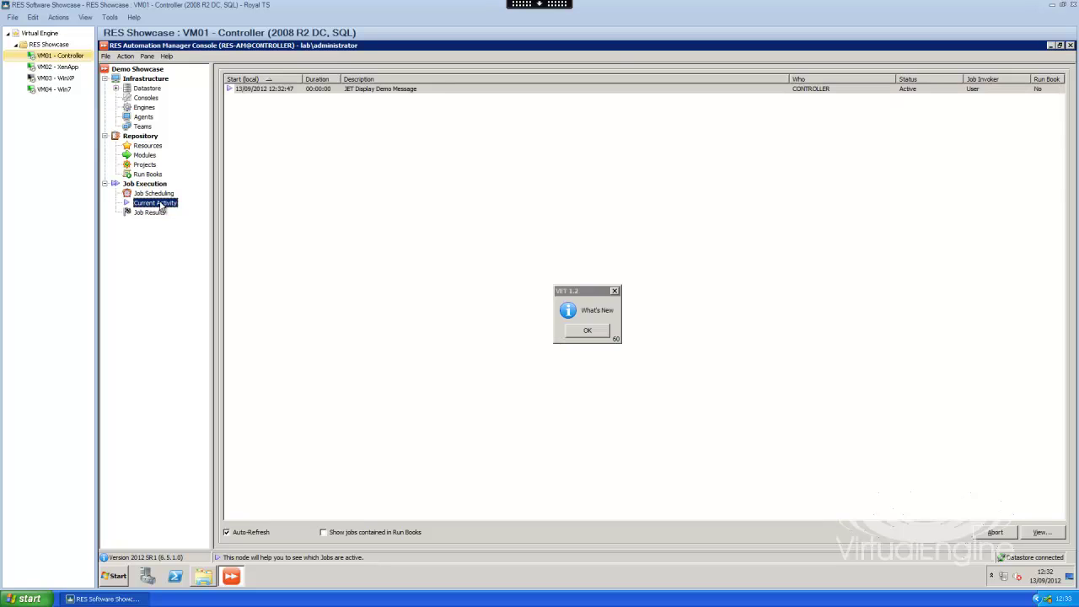
{"action": "left_click", "coordinate": [589, 331]}
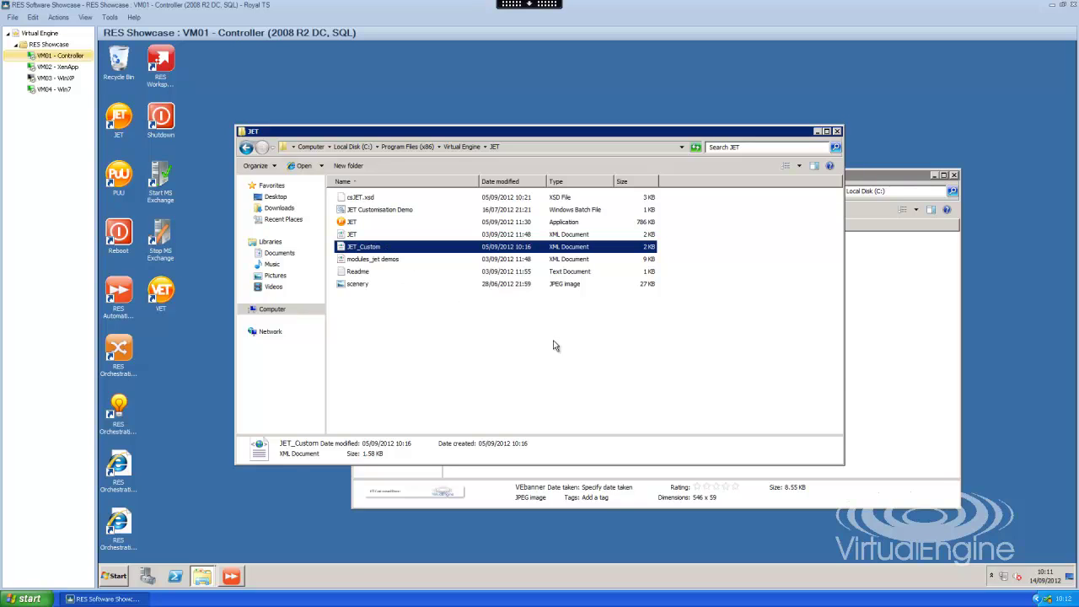
Step: Copy the VEbanner image from Local Disk (C:) into the JET folder
{"action": "left_click", "coordinate": [864, 388]}
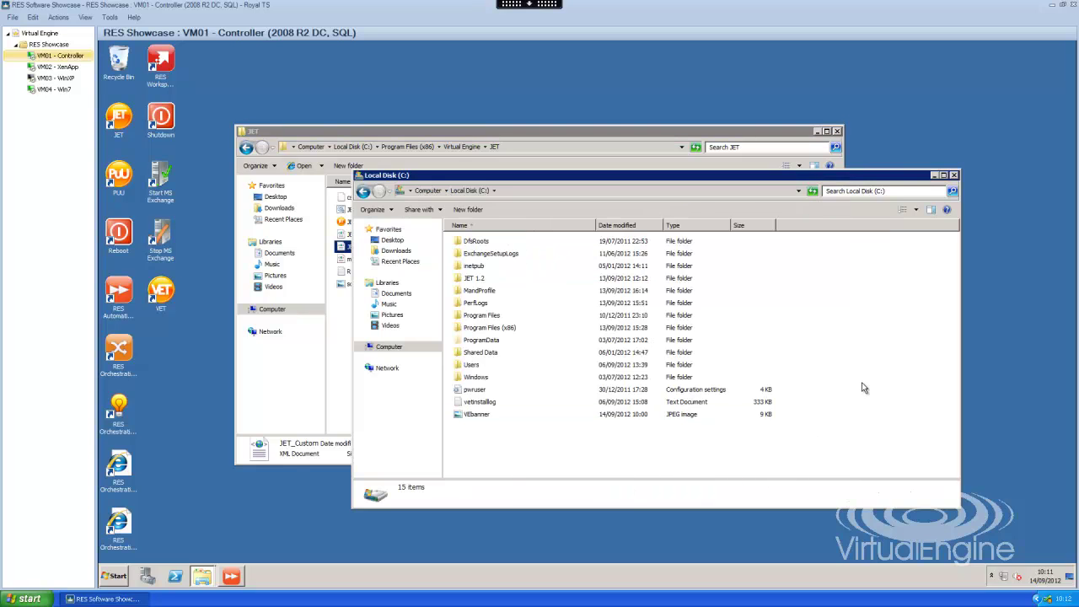
{"action": "left_click", "coordinate": [480, 415]}
{"action": "right_click", "coordinate": [479, 417]}
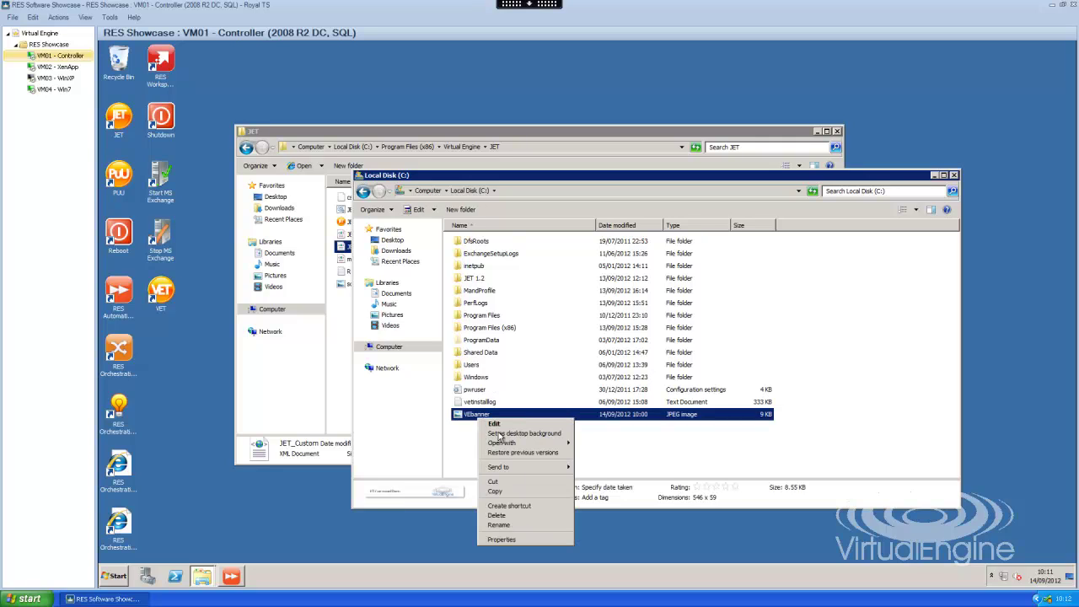
{"action": "left_click", "coordinate": [516, 493]}
{"action": "left_click", "coordinate": [525, 132]}
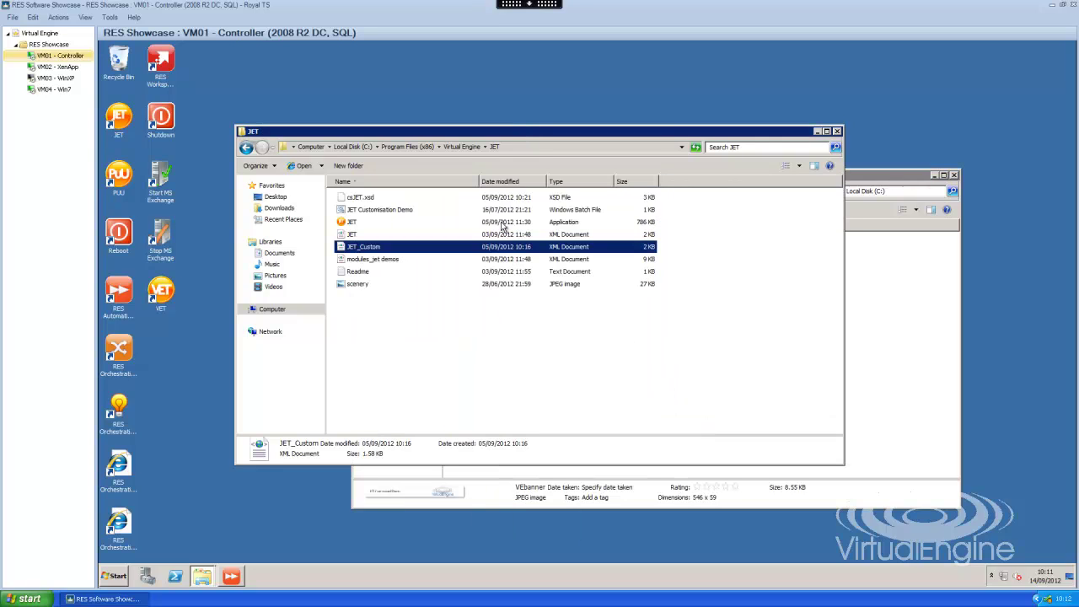
{"action": "right_click", "coordinate": [364, 317]}
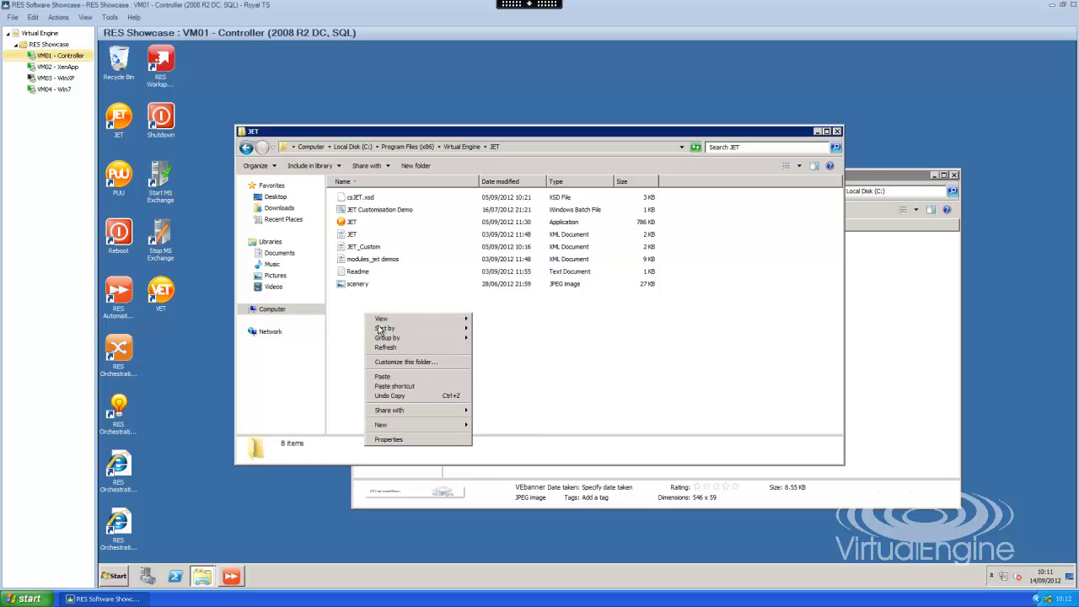
{"action": "left_click", "coordinate": [405, 377]}
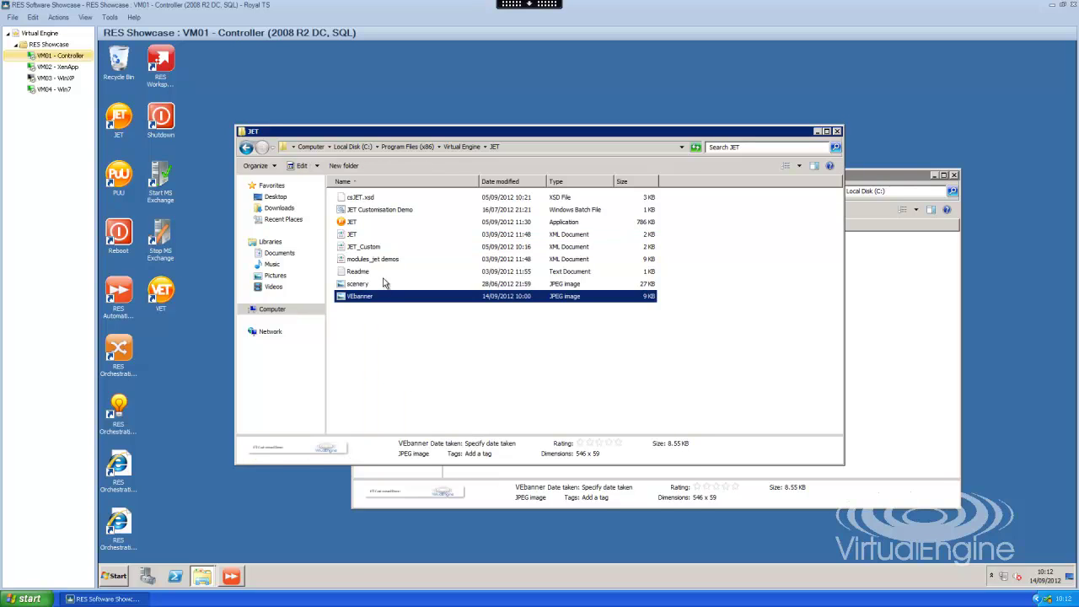
Step: Open JET_Custom for editing in Notepad
{"action": "left_click", "coordinate": [379, 248]}
{"action": "right_click", "coordinate": [379, 248]}
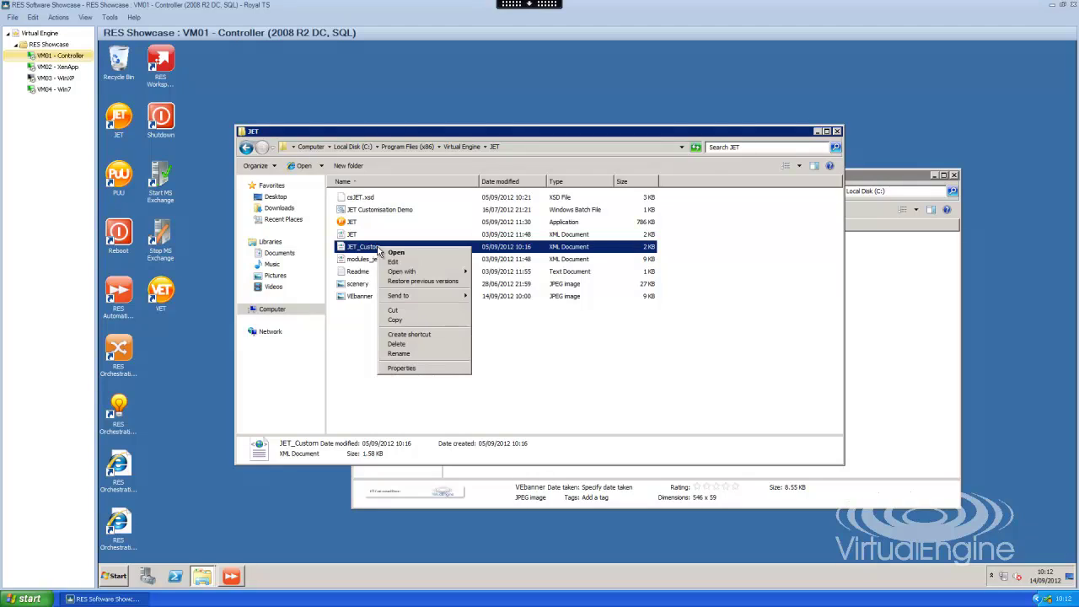
{"action": "left_click", "coordinate": [399, 267]}
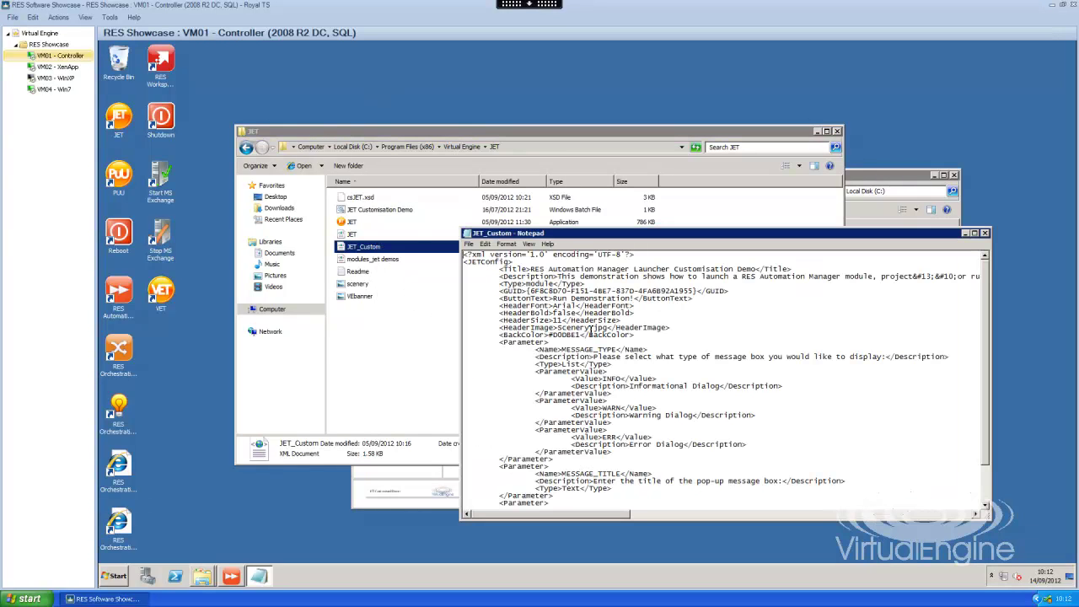
Step: Change JET_Custom's HeaderImage from scenery.jpg to VEbanner.jpg and save while closing Notepad
{"action": "key", "text": "BackSpace"}
{"action": "key", "text": "BackSpace"}
{"action": "key", "text": "BackSpace"}
{"action": "key", "text": "BackSpace"}
{"action": "key", "text": "BackSpace"}
{"action": "key", "text": "BackSpace"}
{"action": "key", "text": "BackSpace"}
{"action": "type", "text": "VEbanner"}
{"action": "left_click", "coordinate": [985, 233]}
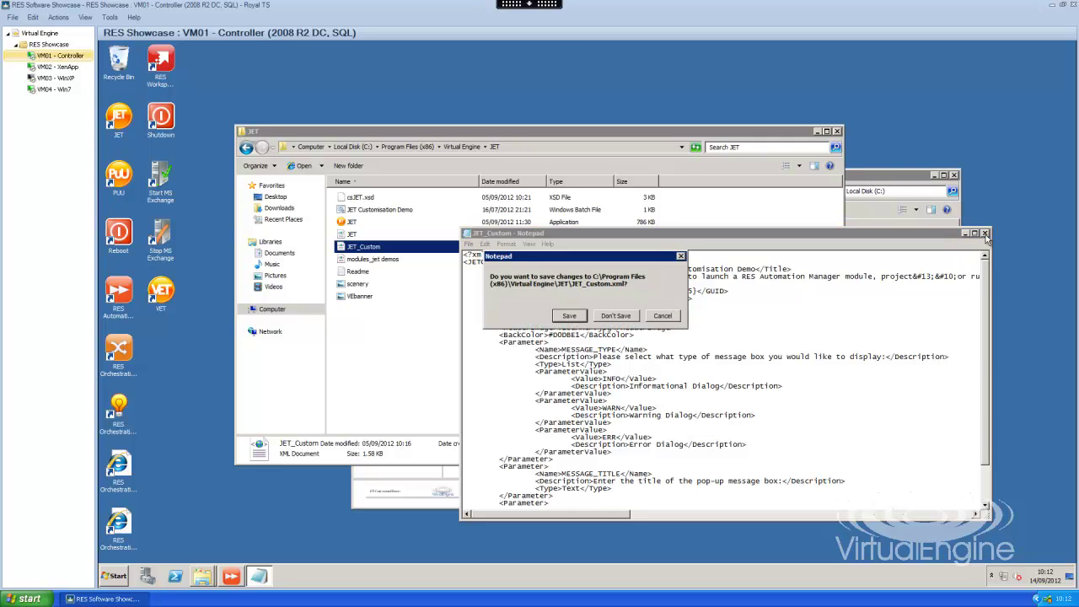
{"action": "left_click", "coordinate": [575, 317]}
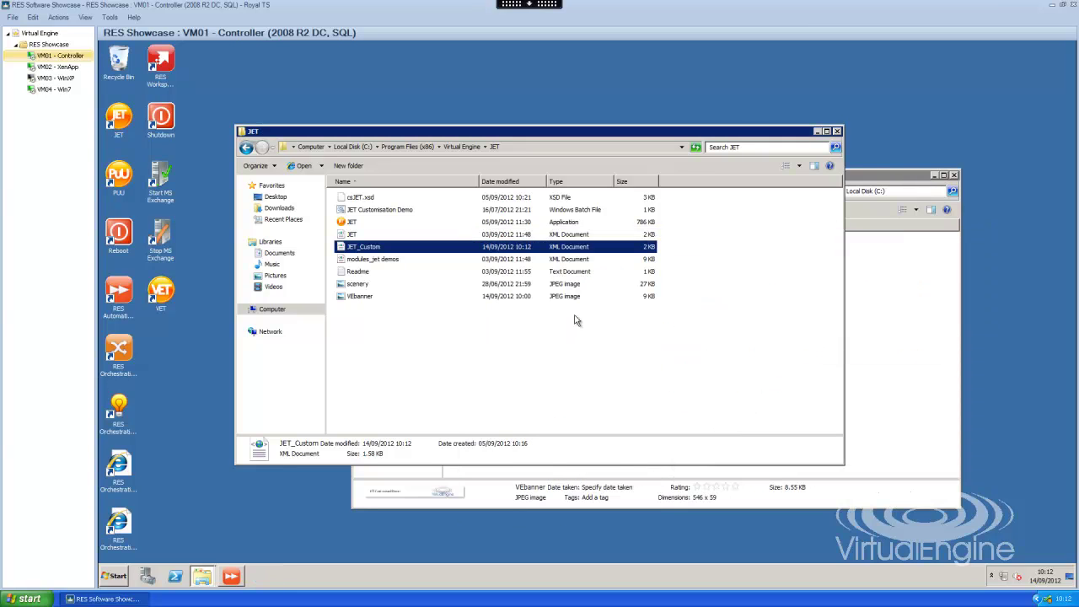
Step: Run the JET Customisation Demo batch file as an Informational Dialog titled 'VET 1.2' saying 'What's New'
{"action": "left_click", "coordinate": [415, 212]}
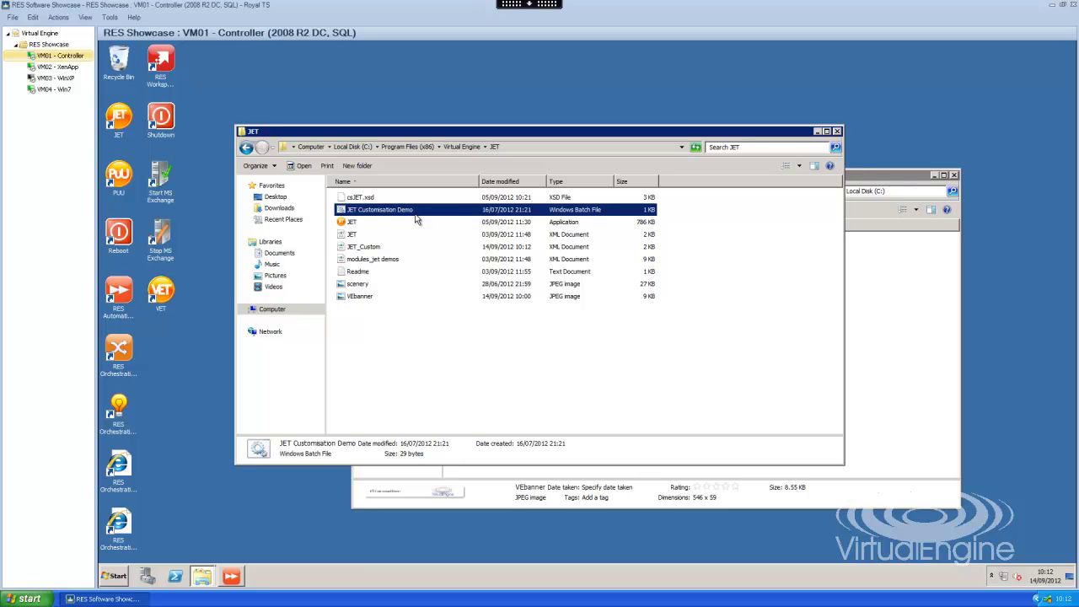
{"action": "double_click", "coordinate": [414, 212]}
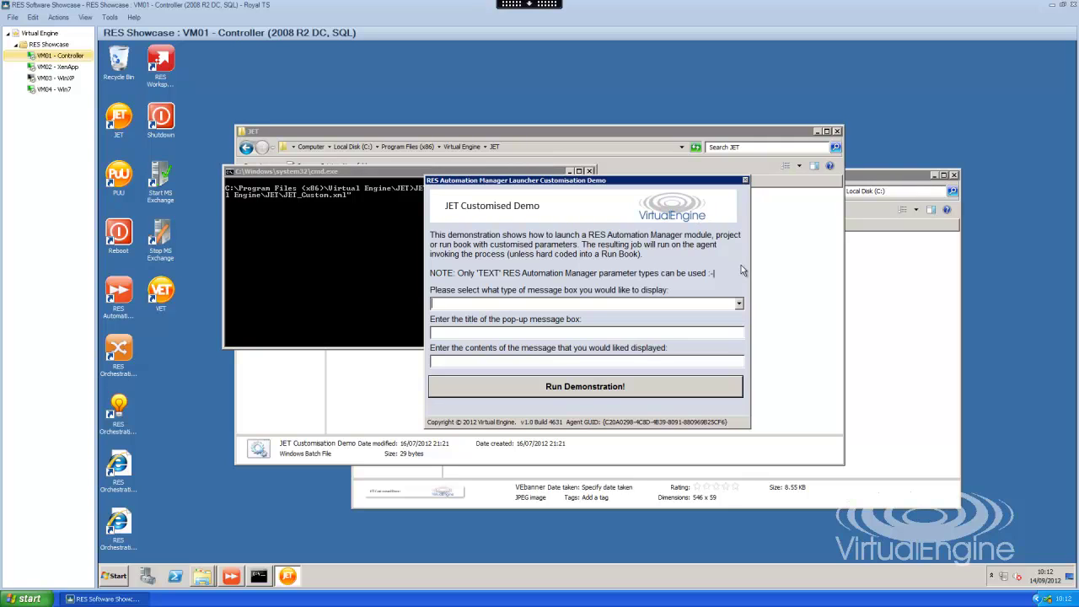
{"action": "left_click", "coordinate": [738, 306]}
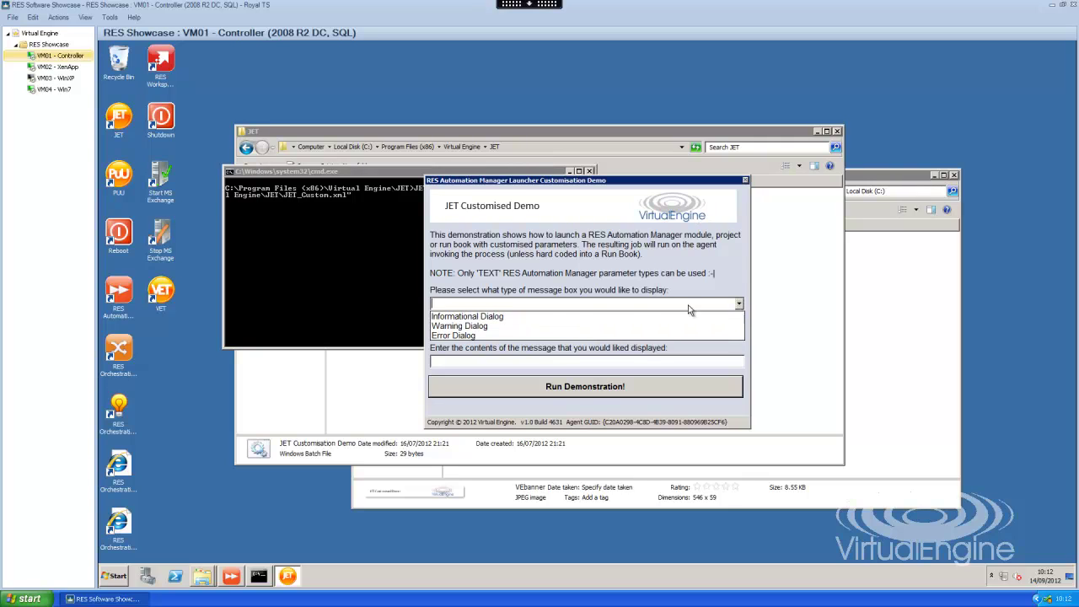
{"action": "left_click", "coordinate": [492, 318]}
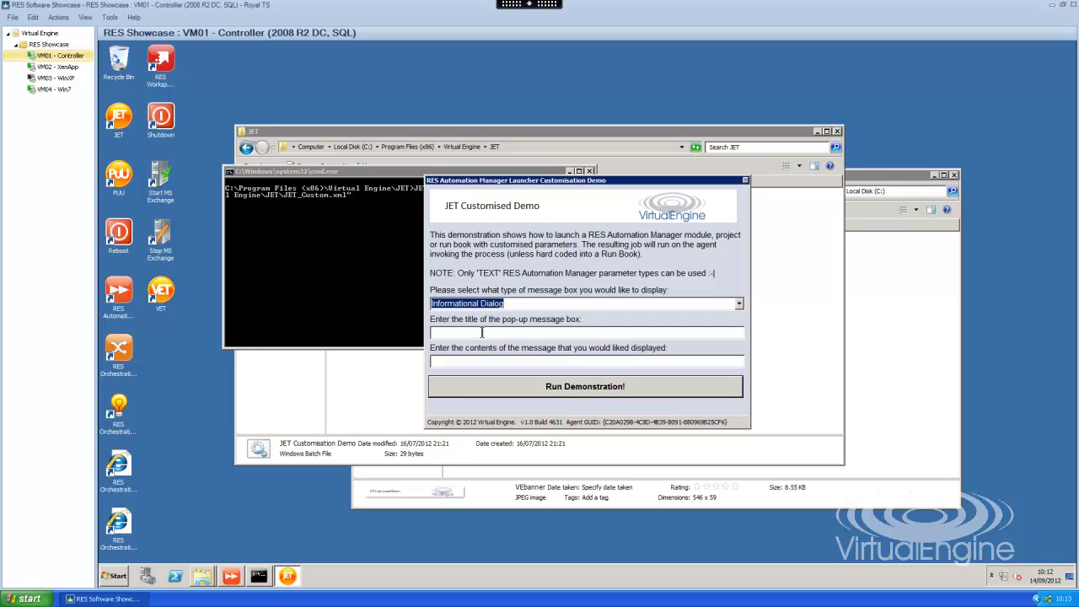
{"action": "left_click", "coordinate": [471, 333]}
{"action": "type", "text": "V"}
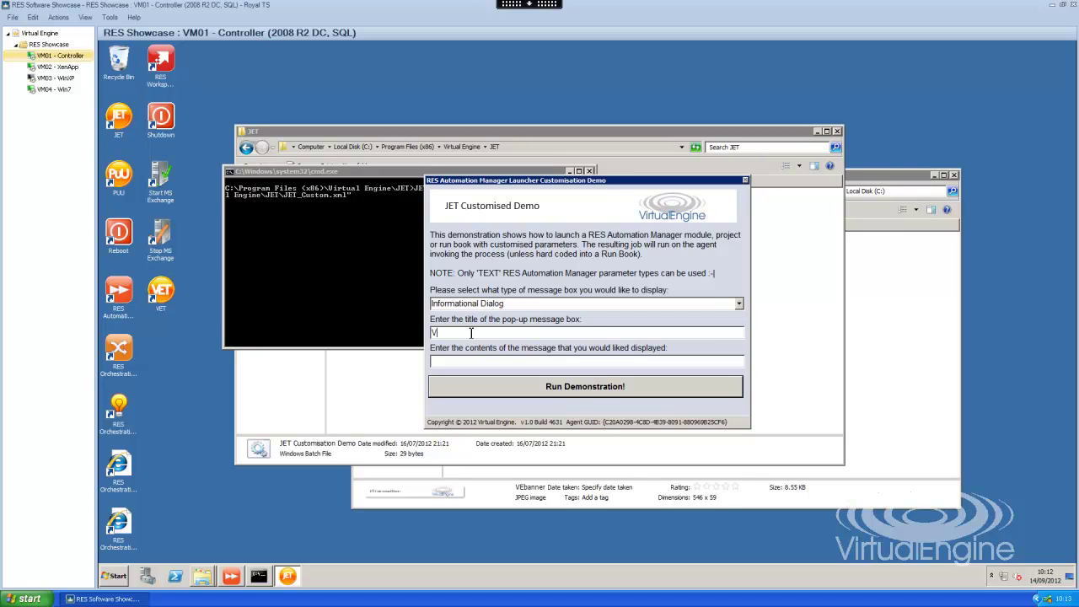
{"action": "type", "text": "ET 1.2"}
{"action": "type", "text": "W"}
{"action": "type", "text": "hat"}
{"action": "type", "text": "'s New"}
{"action": "left_click", "coordinate": [550, 389]}
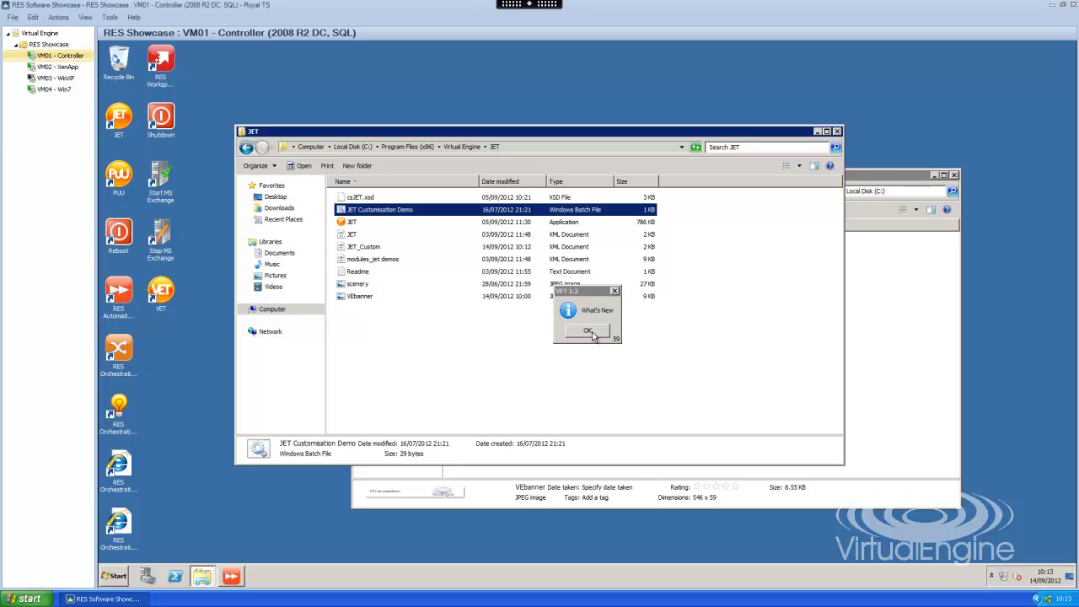
Step: Click OK on the VET 1.2 'What's New' message box
{"action": "left_click", "coordinate": [589, 332]}
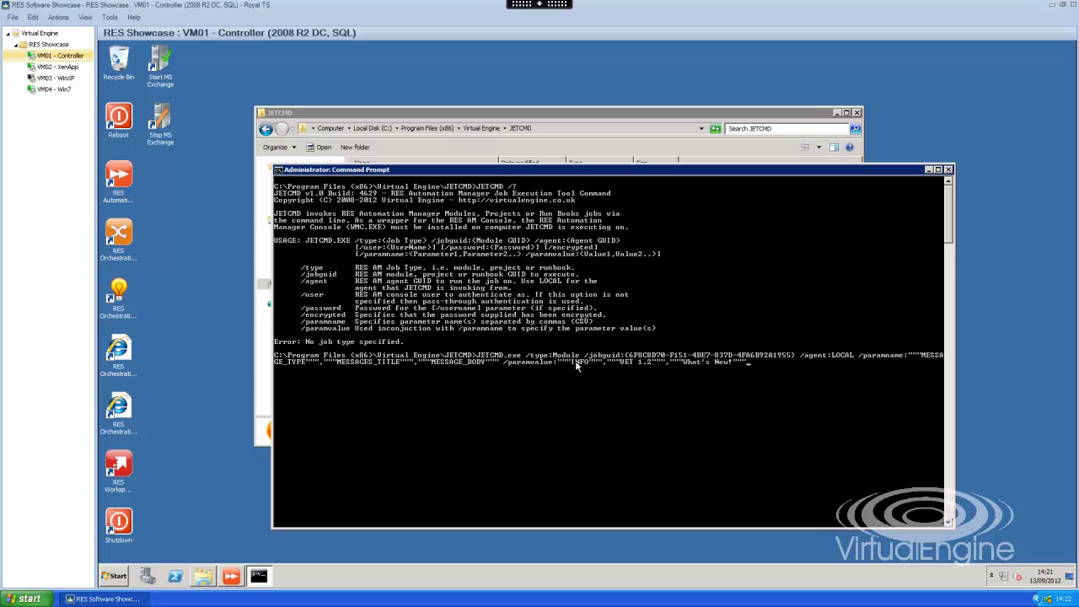
{"action": "left_click", "coordinate": [236, 578]}
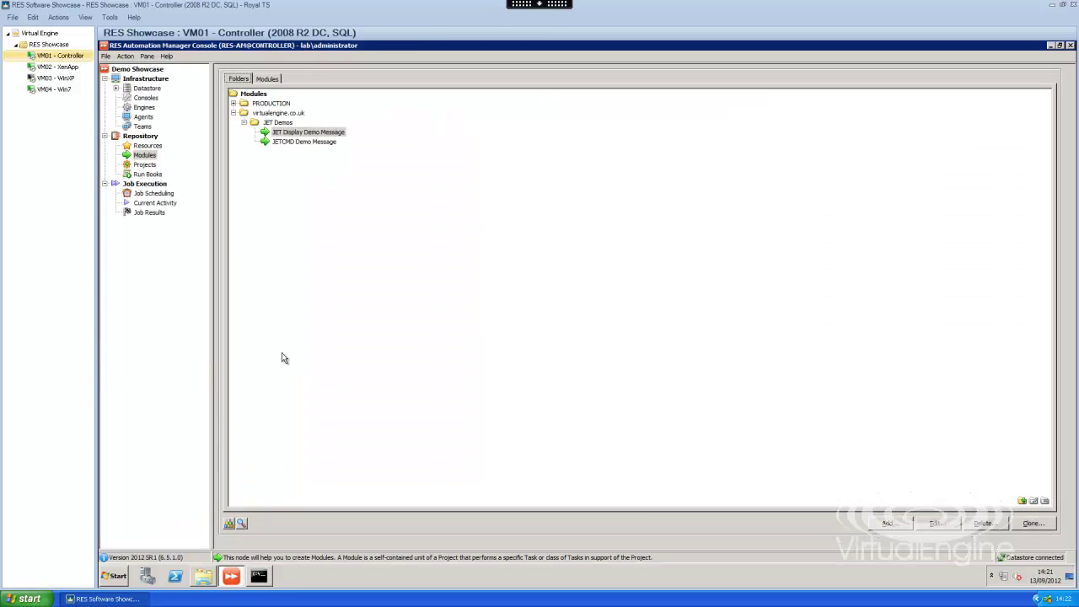
{"action": "double_click", "coordinate": [336, 133]}
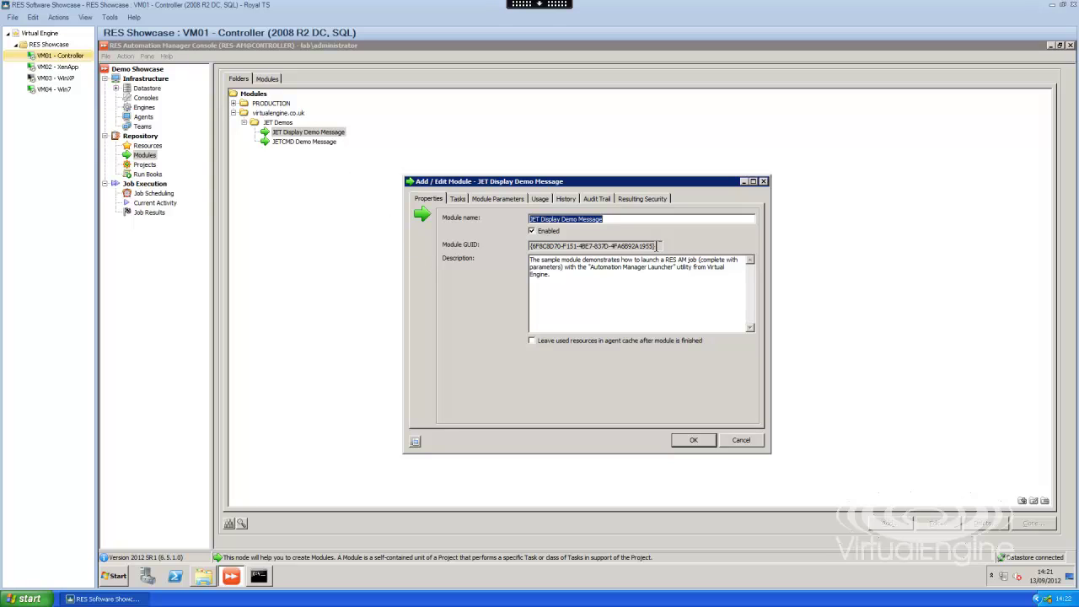
{"action": "left_click_drag", "start_coordinate": [656, 246], "coordinate": [511, 242]}
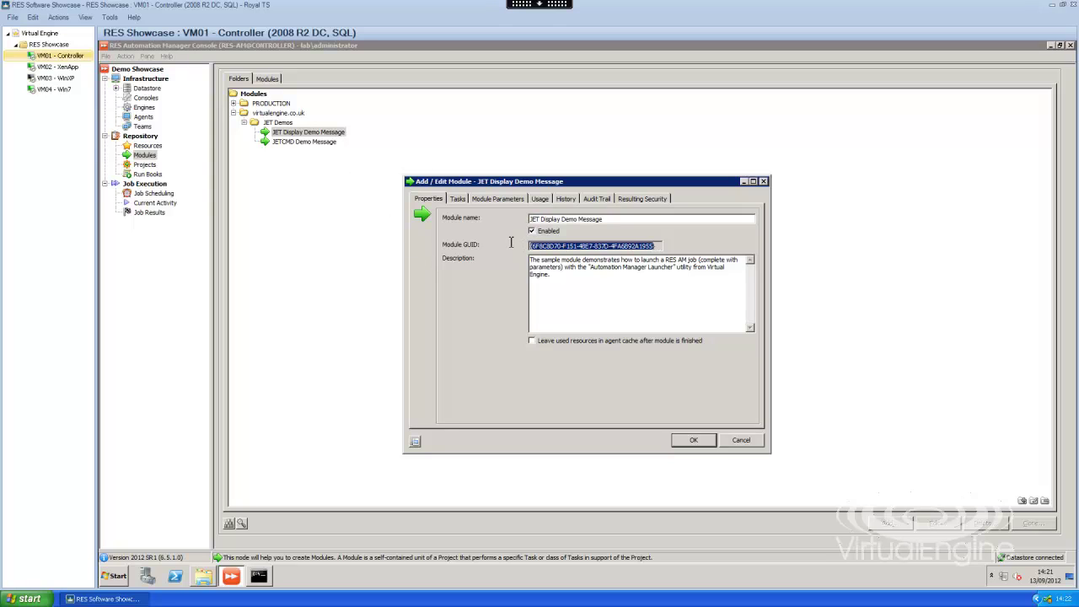
{"action": "left_click", "coordinate": [592, 298]}
{"action": "left_click", "coordinate": [259, 576]}
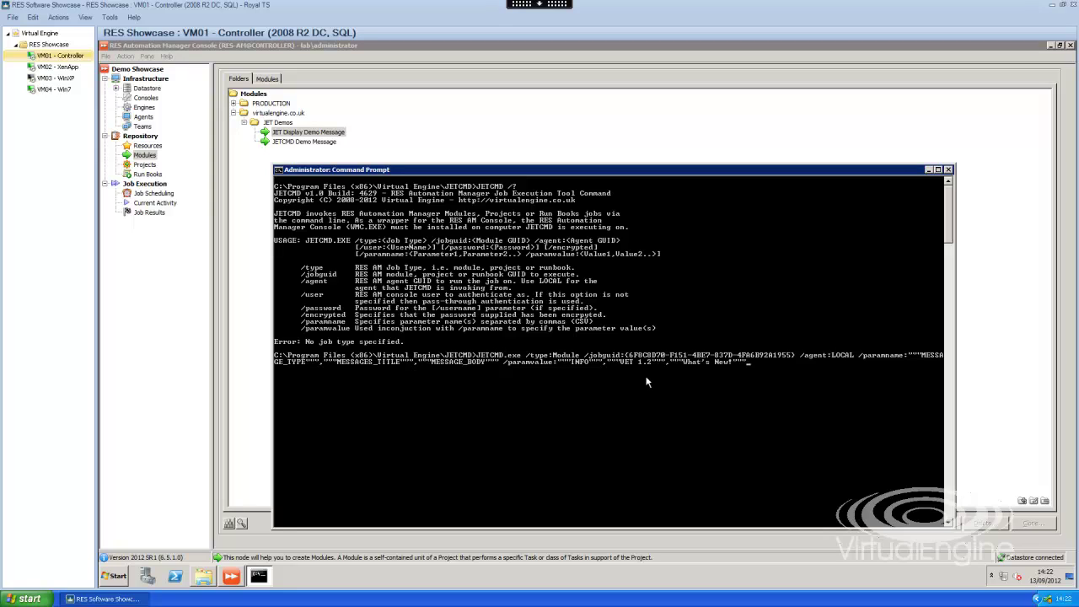
Step: Execute the typed JETCMD demo module command and dismiss the resulting What's New! message box
{"action": "key", "text": "Return"}
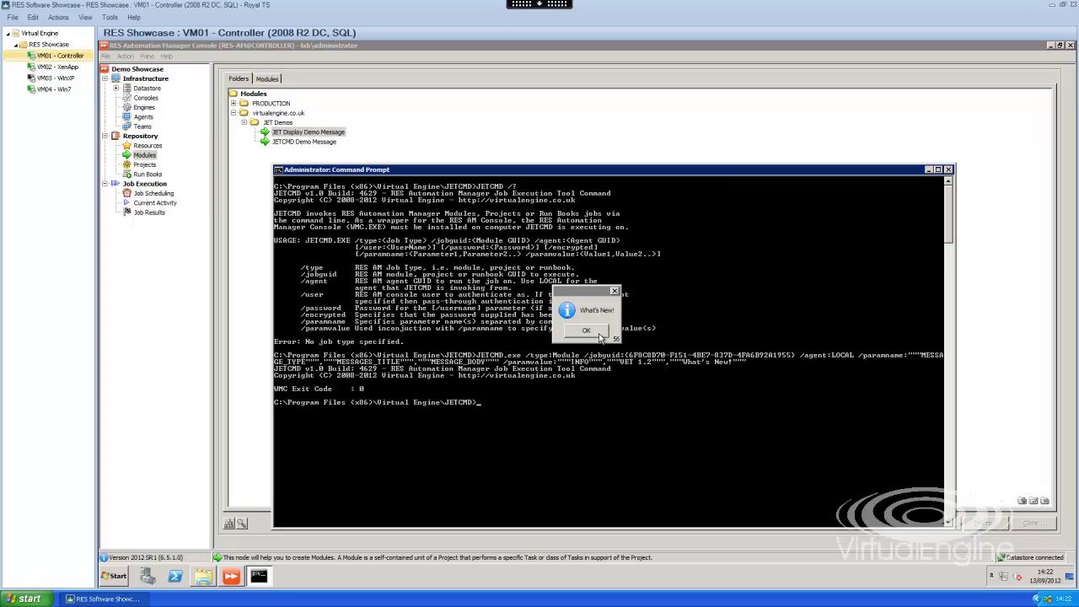
{"action": "left_click", "coordinate": [598, 332]}
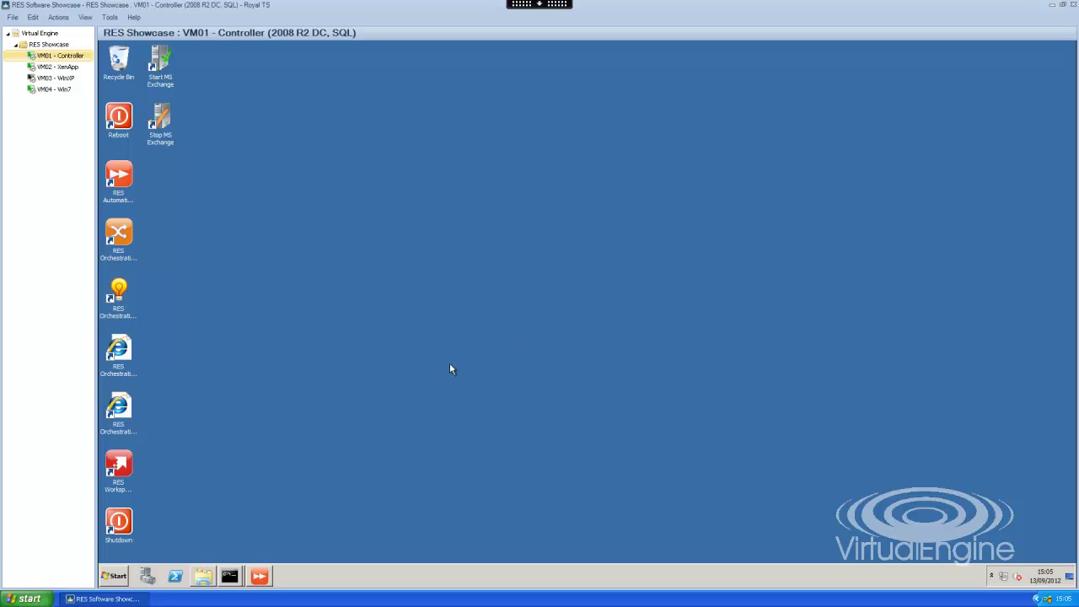
{"action": "mouse_move", "coordinate": [262, 576]}
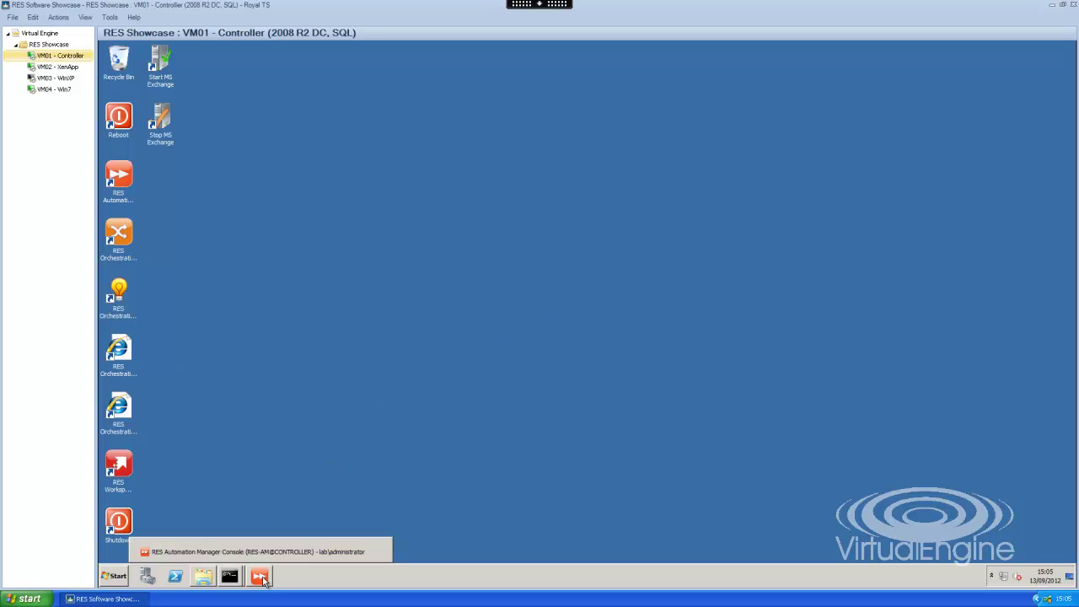
{"action": "left_click", "coordinate": [271, 553]}
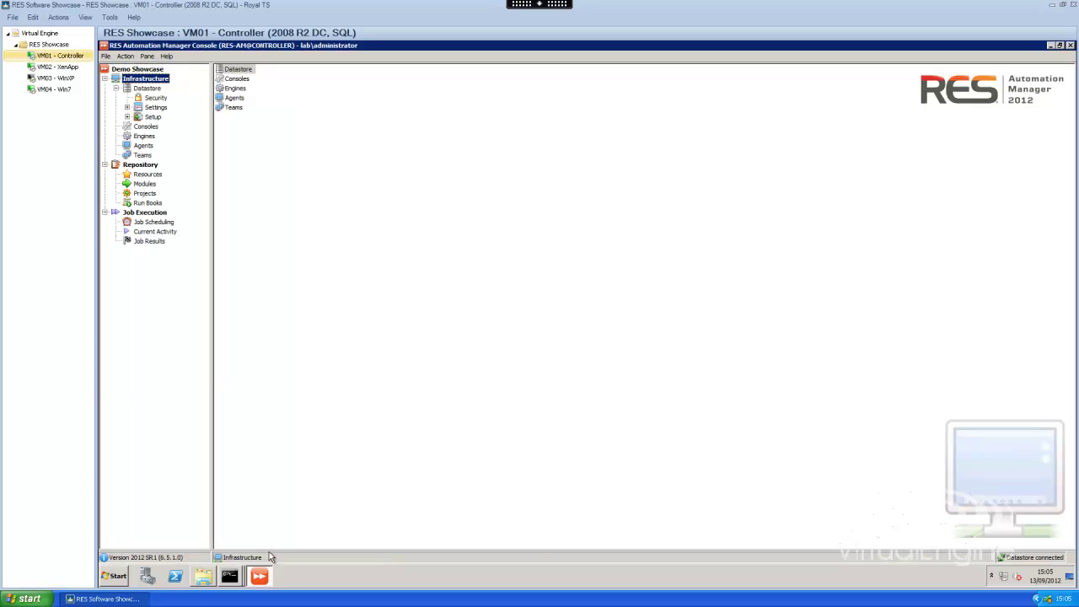
{"action": "left_click", "coordinate": [153, 99]}
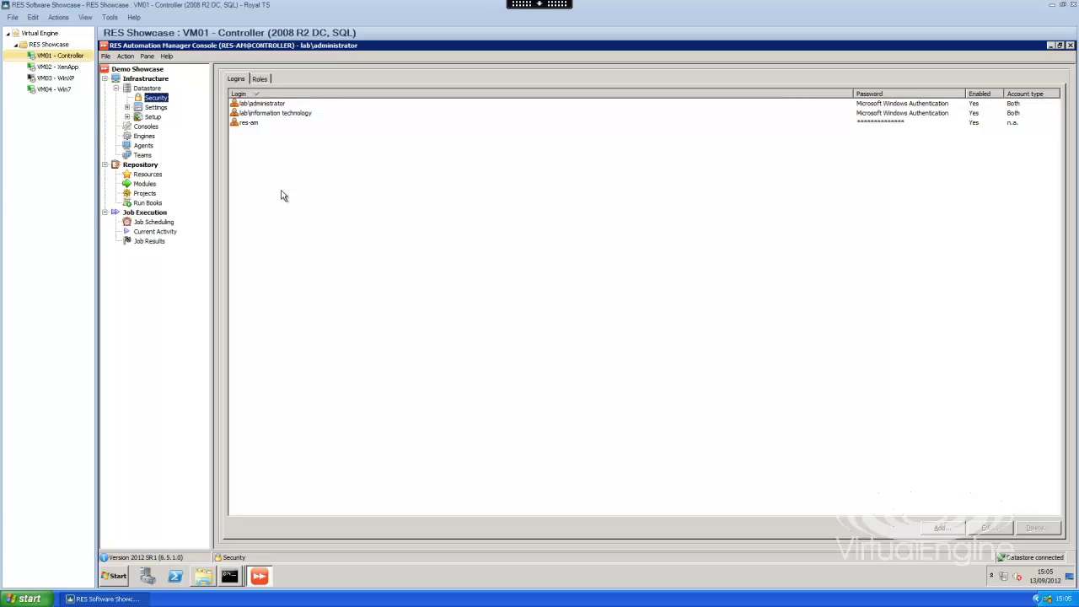
{"action": "left_click", "coordinate": [257, 124]}
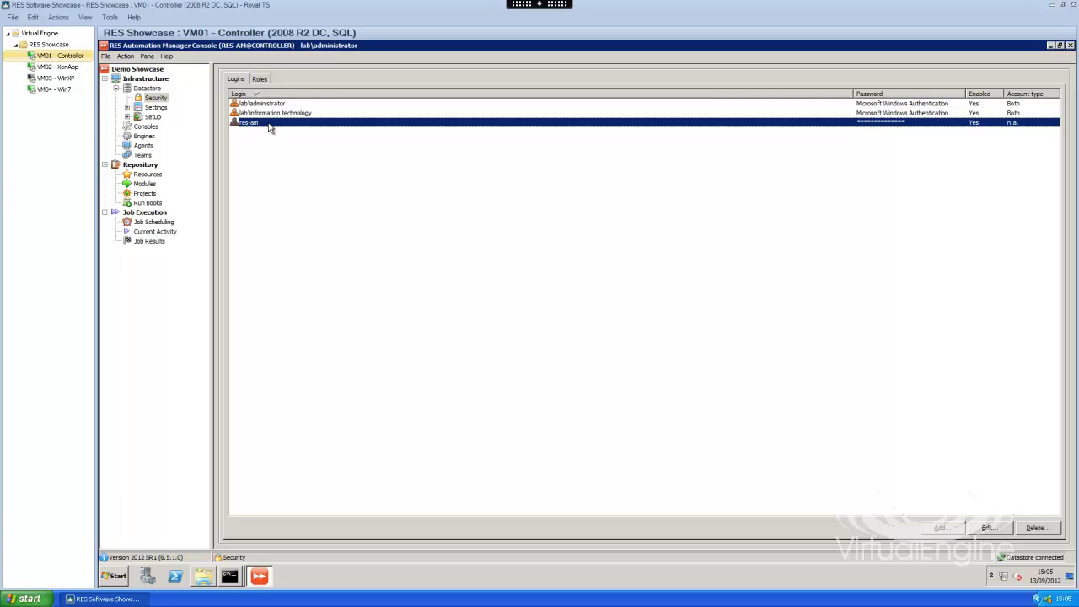
{"action": "double_click", "coordinate": [268, 122]}
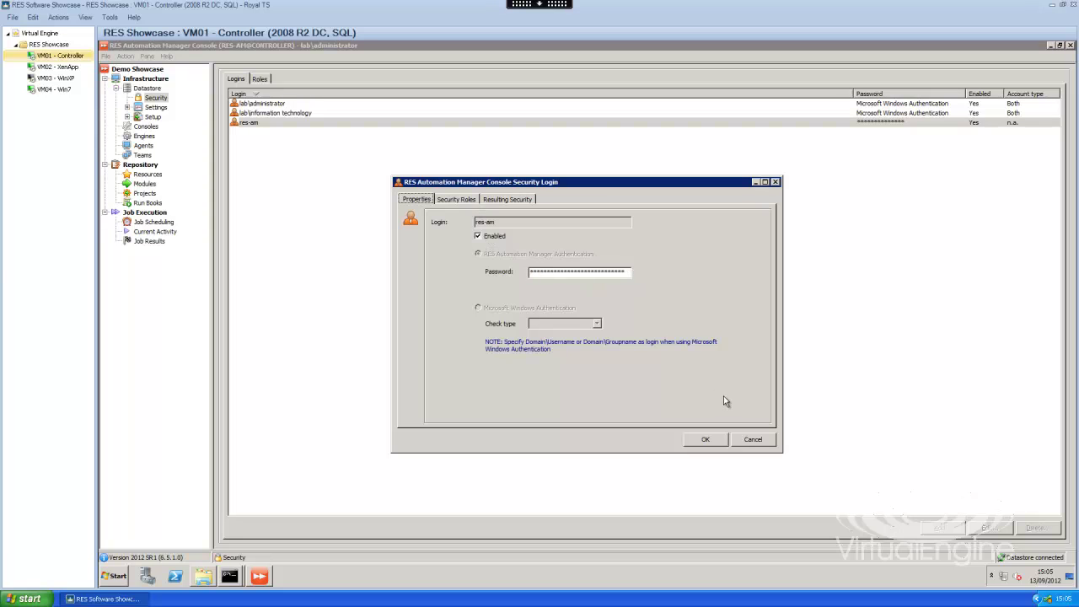
{"action": "left_click", "coordinate": [716, 442]}
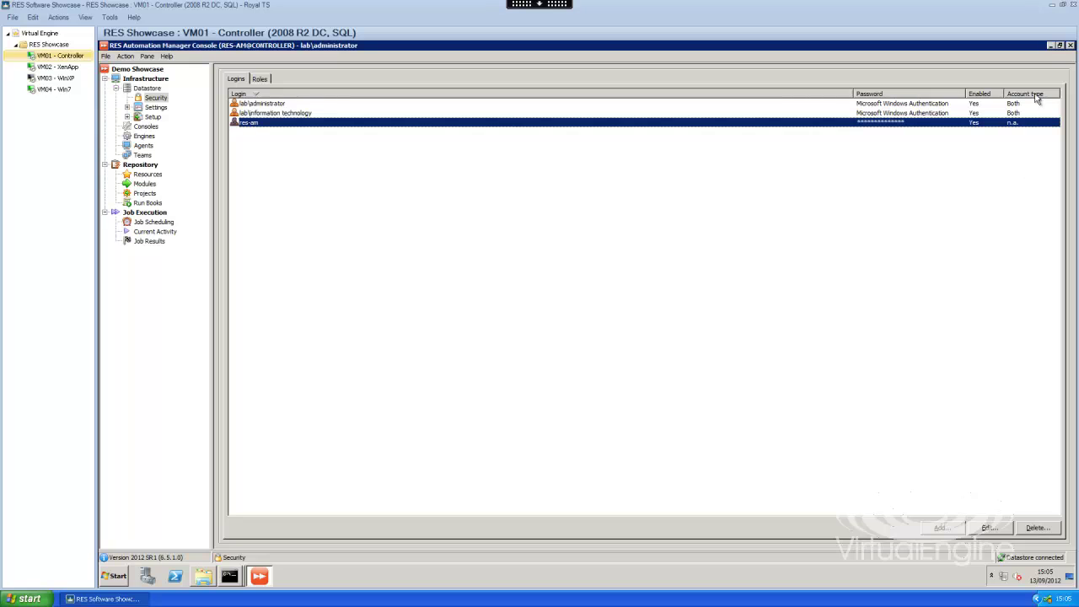
{"action": "left_click", "coordinate": [1050, 46]}
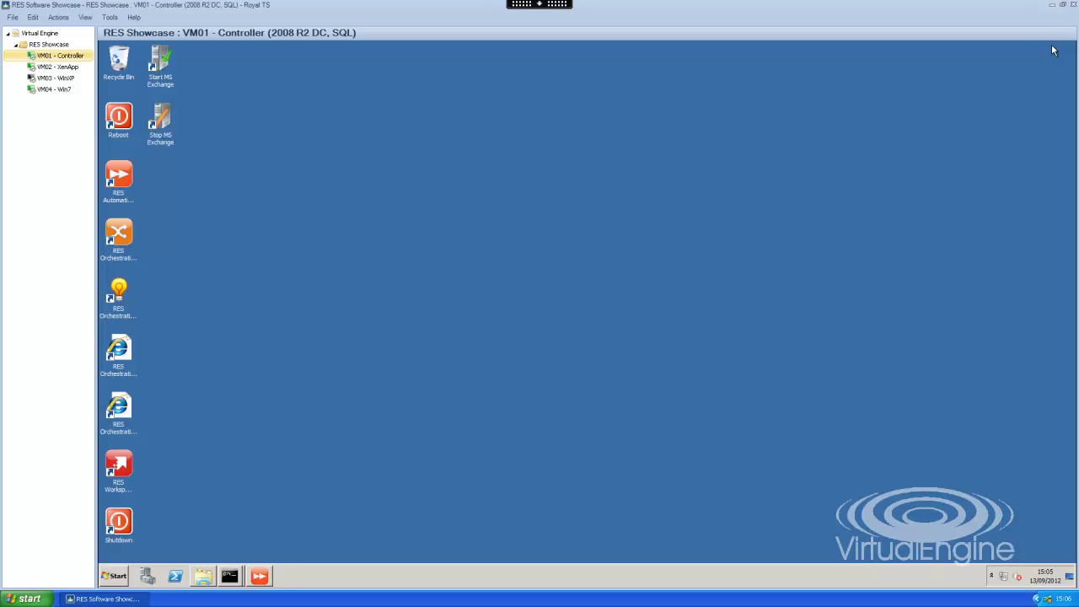
Step: In the JETPWD prompt, run jetpwd on the demo password to get its encrypted form, then minimise it
{"action": "left_click", "coordinate": [230, 577]}
{"action": "left_click", "coordinate": [255, 538]}
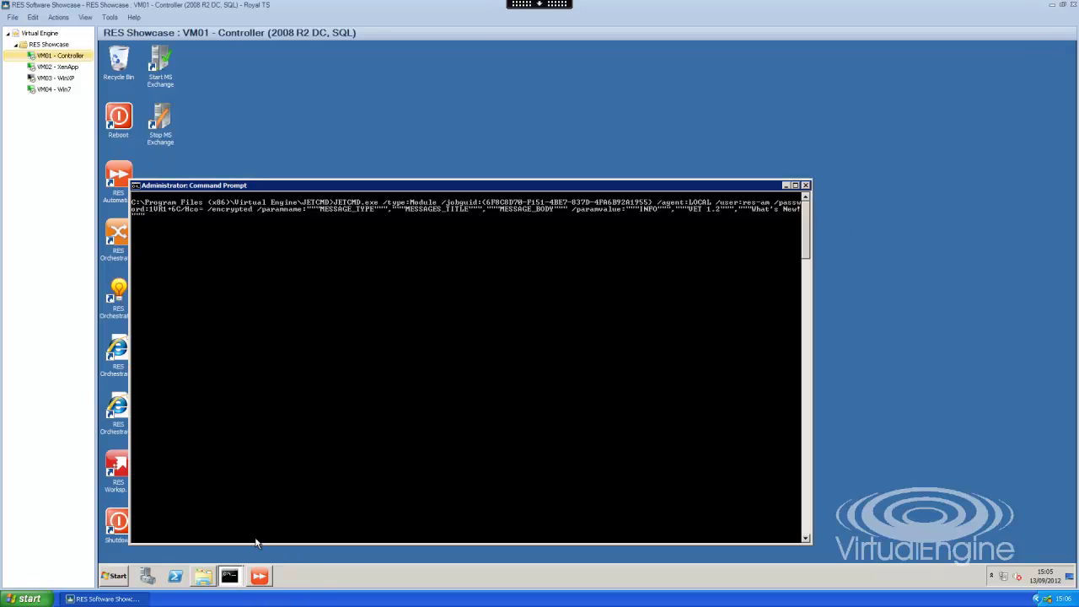
{"action": "left_click", "coordinate": [283, 551]}
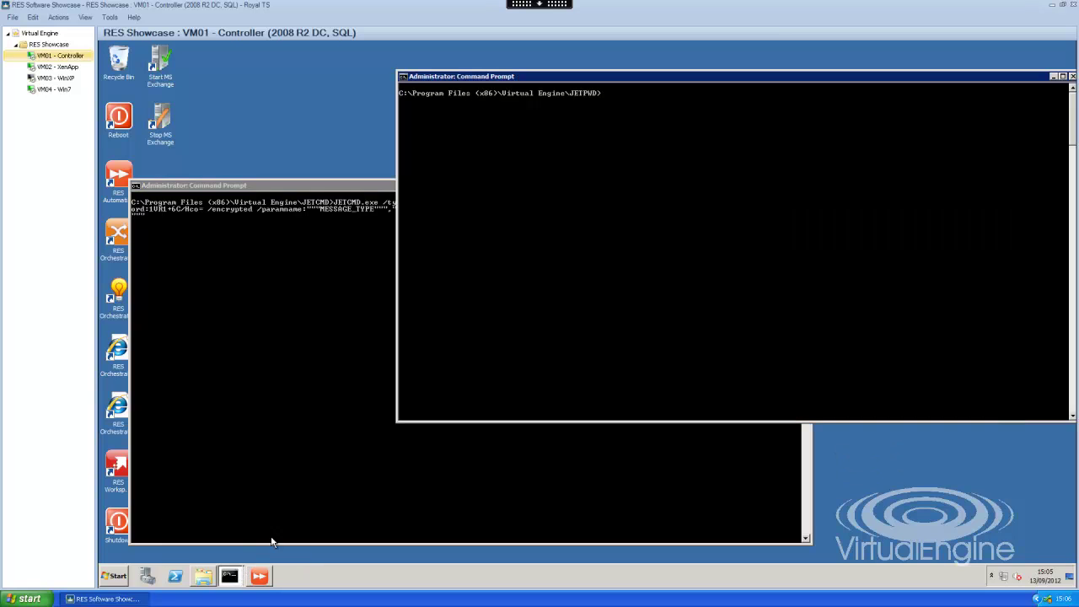
{"action": "left_click_drag", "start_coordinate": [713, 77], "coordinate": [508, 145]}
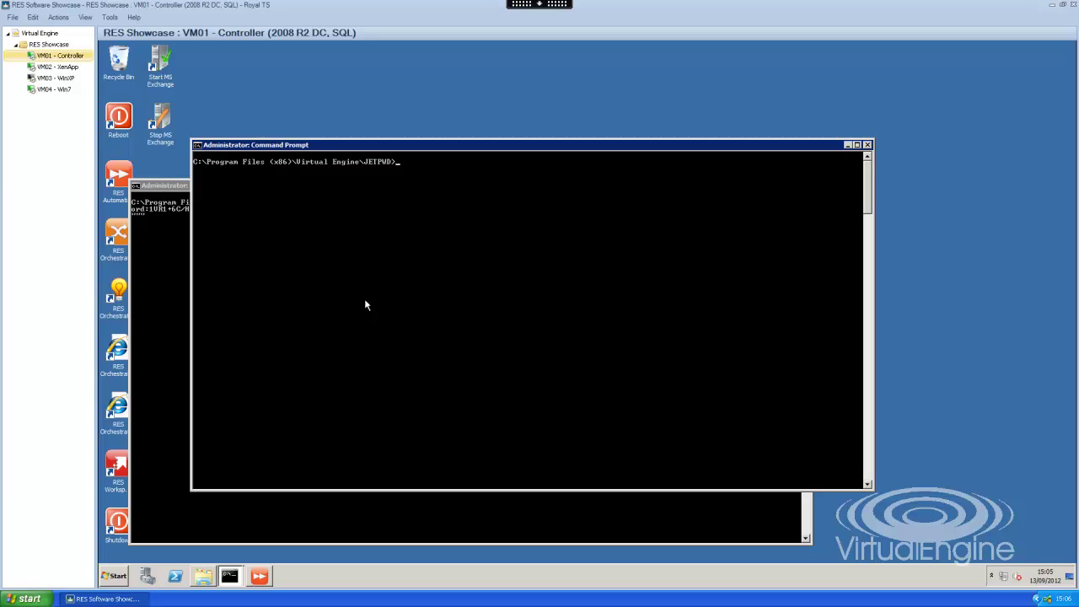
{"action": "type", "text": "jet"}
{"action": "type", "text": "pwd demopwd"}
{"action": "key", "text": "Return"}
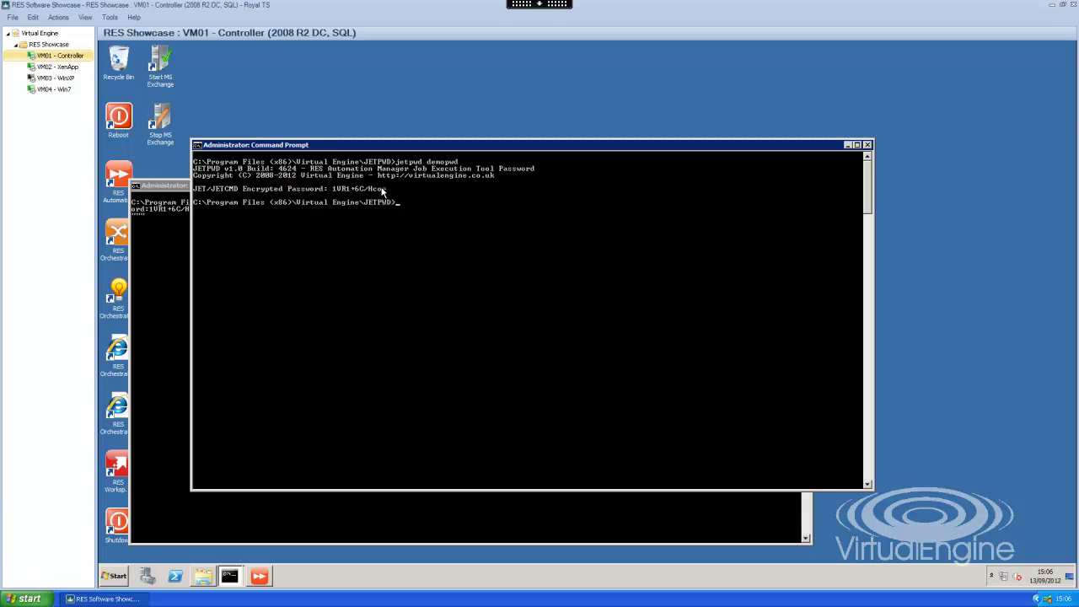
{"action": "left_click", "coordinate": [848, 145]}
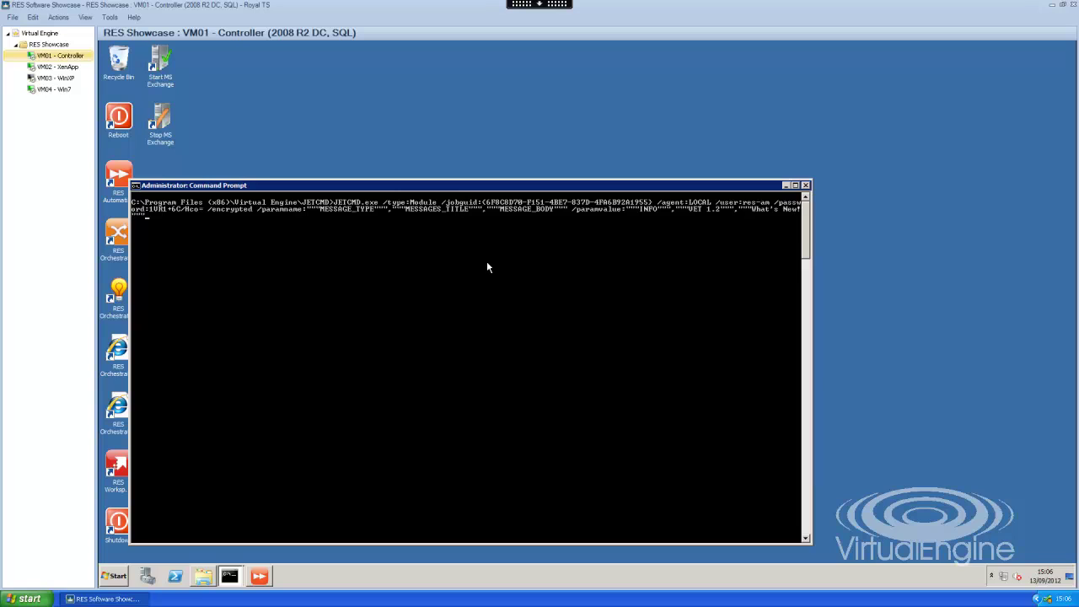
Step: Run the JETCMD command with /encrypted and the encrypted password, then dismiss the What's New! box
{"action": "key", "text": "Return"}
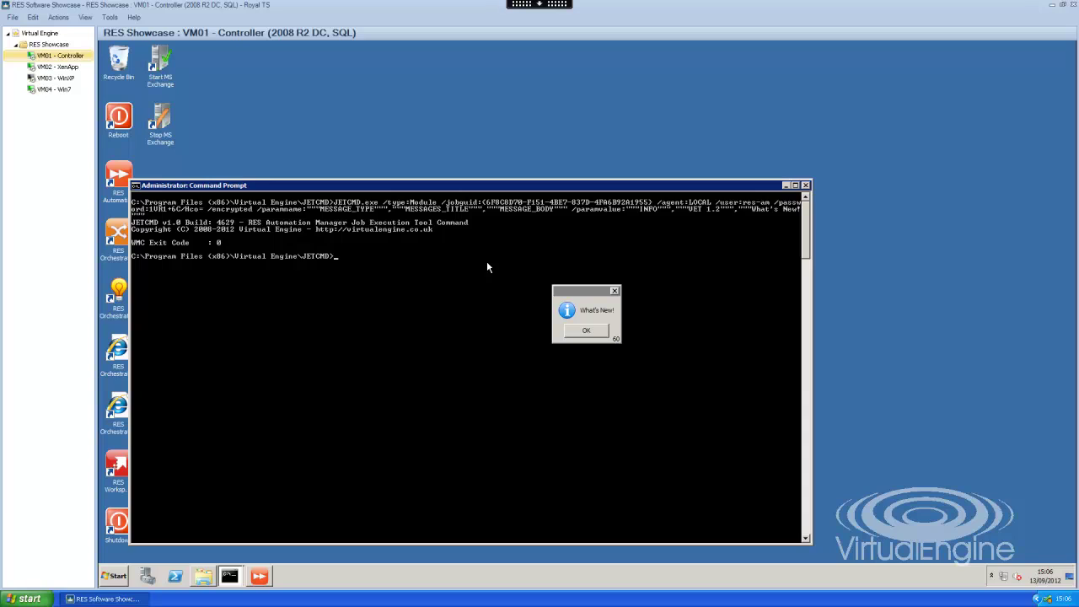
{"action": "left_click", "coordinate": [586, 331]}
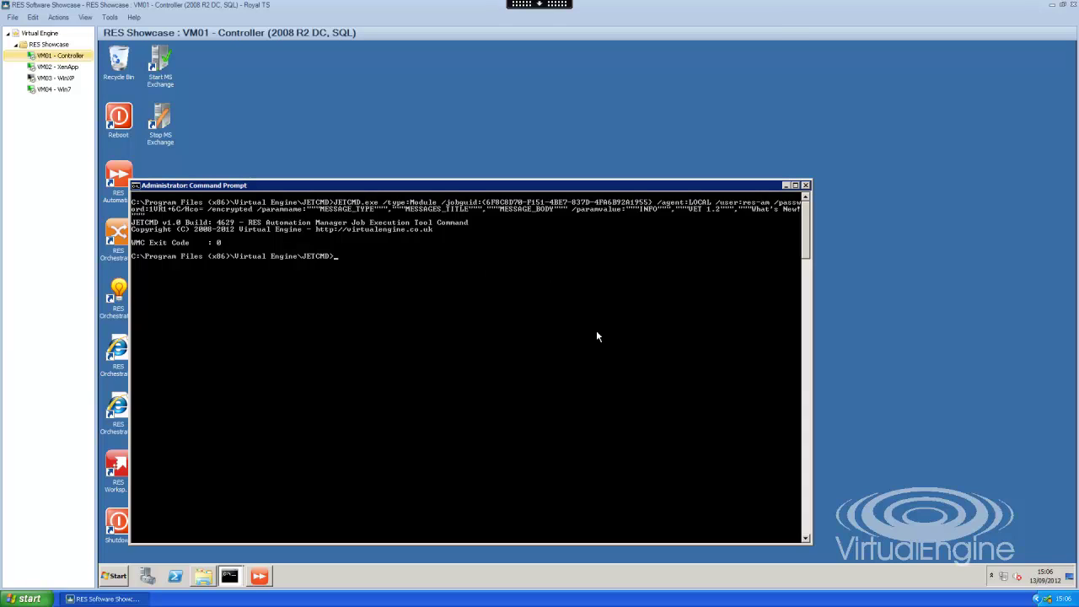